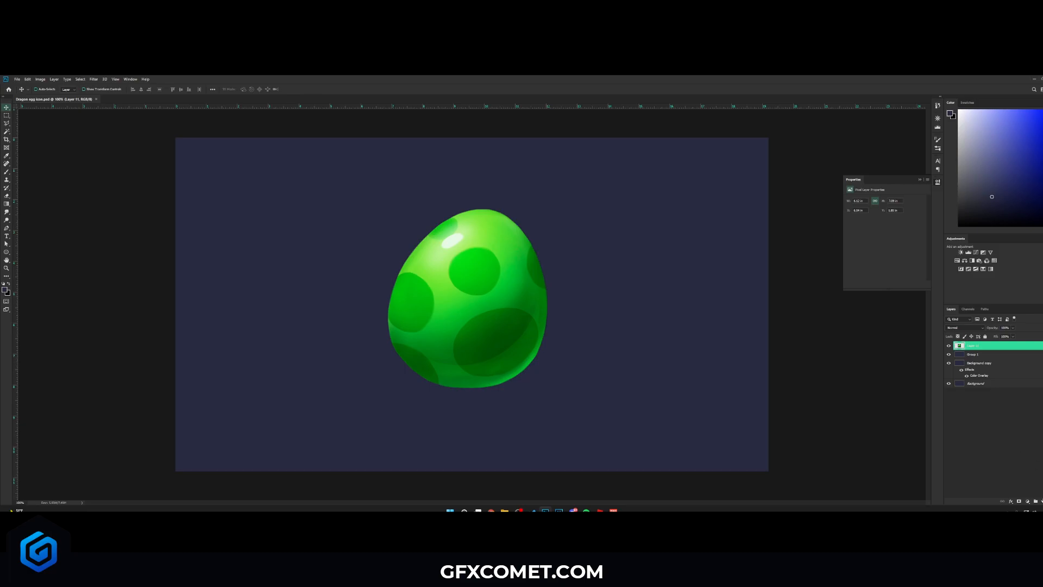
# - Trace an egg-shaped outline over the existing green egg with the Pen tool in Shape mode
pyautogui.hotkey('ctrl', 'shift', 'alt', 'n')
pyautogui.click(7, 229)
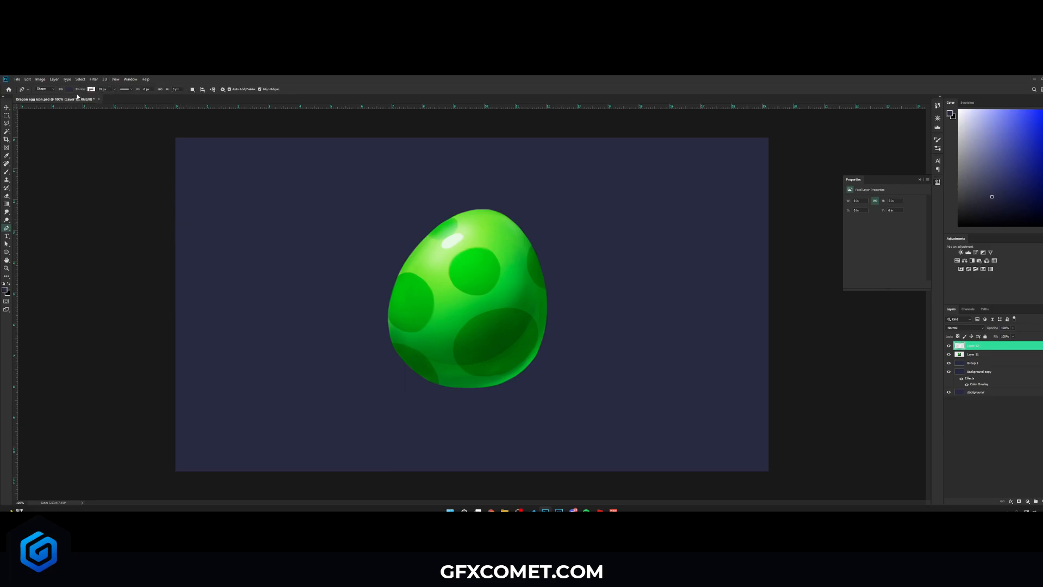
pyautogui.click(69, 90)
pyautogui.click(69, 90)
pyautogui.click(50, 89)
pyautogui.click(44, 99)
pyautogui.click(518, 228)
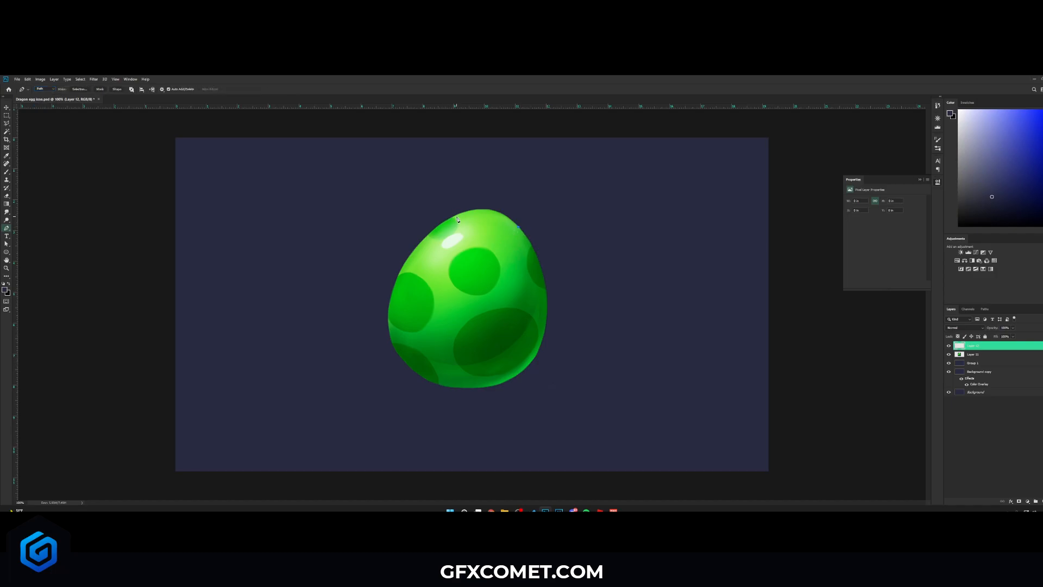
pyautogui.moveTo(457, 217); pyautogui.dragTo(411, 235)
pyautogui.click(390, 302)
pyautogui.hotkey('ctrl', 'z')
pyautogui.hotkey('ctrl', 'z')
pyautogui.moveTo(432, 382); pyautogui.dragTo(494, 413)
pyautogui.keyDown('alt'); pyautogui.click(431, 382); pyautogui.keyUp('alt')
pyautogui.click(505, 434)
pyautogui.hotkey('ctrl', 'z')
pyautogui.moveTo(513, 379); pyautogui.dragTo(565, 311)
pyautogui.hotkey('ctrl', 'z')
pyautogui.click(519, 229)
# - Move the new egg shape to the right of the original egg
pyautogui.click(120, 91)
pyautogui.press('v')
pyautogui.moveTo(480, 284); pyautogui.dragTo(664, 298)
# - Set the egg shape's fill colour to a bright green
pyautogui.doubleClick(961, 348)
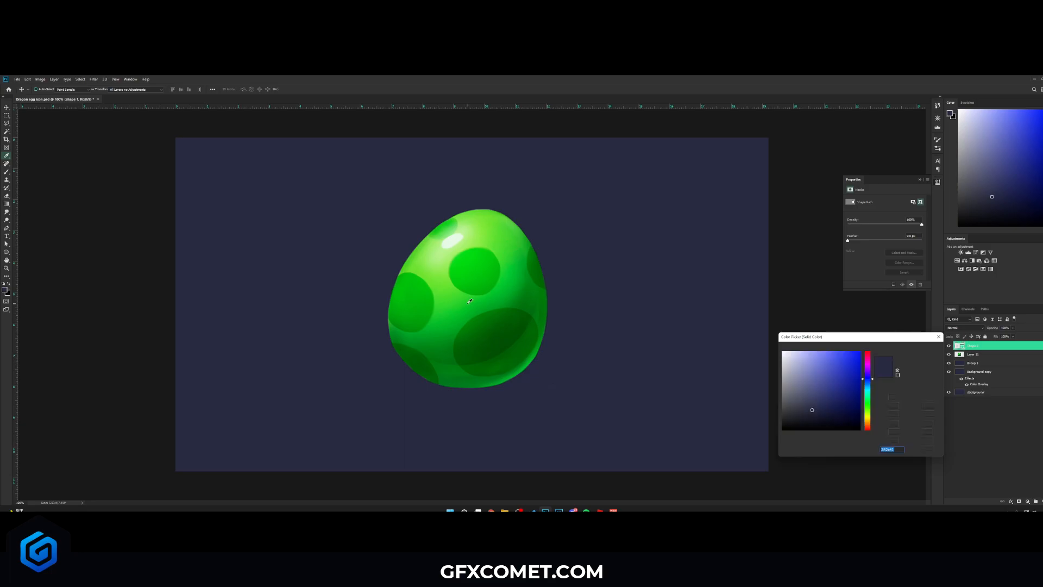
pyautogui.write('2ad42b')
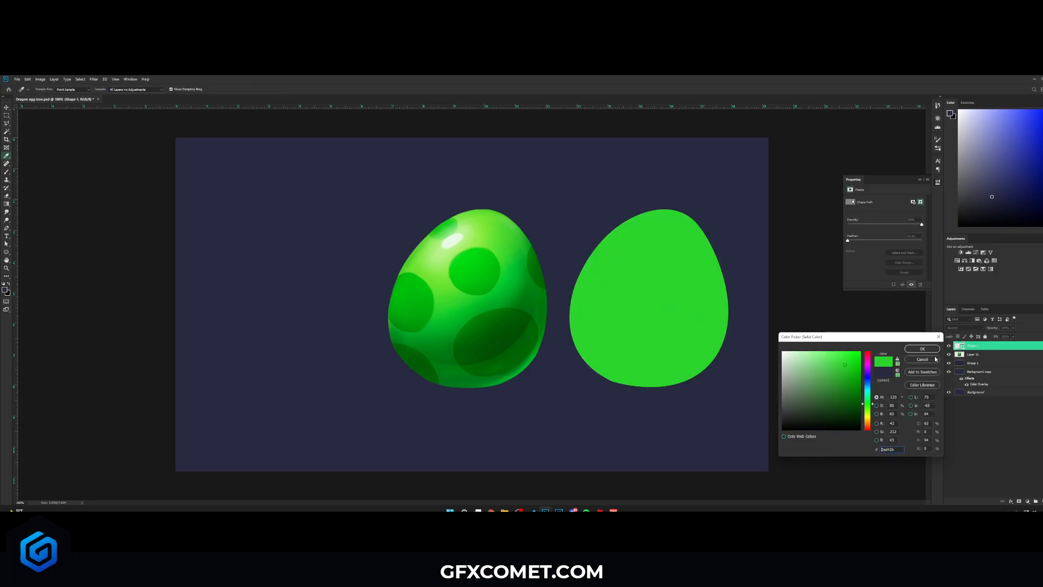
pyautogui.click(922, 349)
# - Move the original egg further left and the new egg shape left so the two sit side by side
pyautogui.click(972, 354)
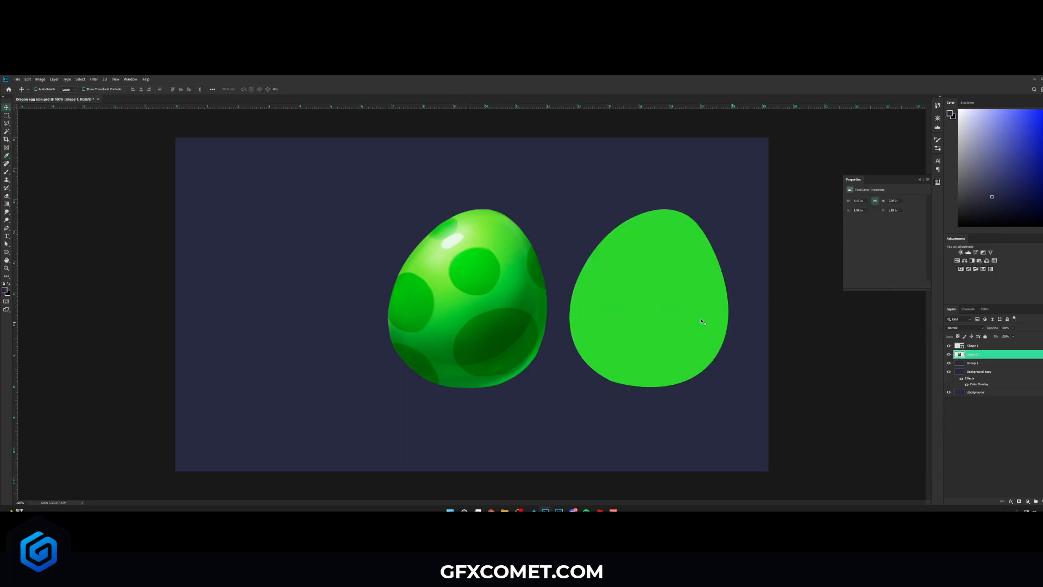
pyautogui.moveTo(541, 302); pyautogui.dragTo(445, 301)
pyautogui.click(976, 345)
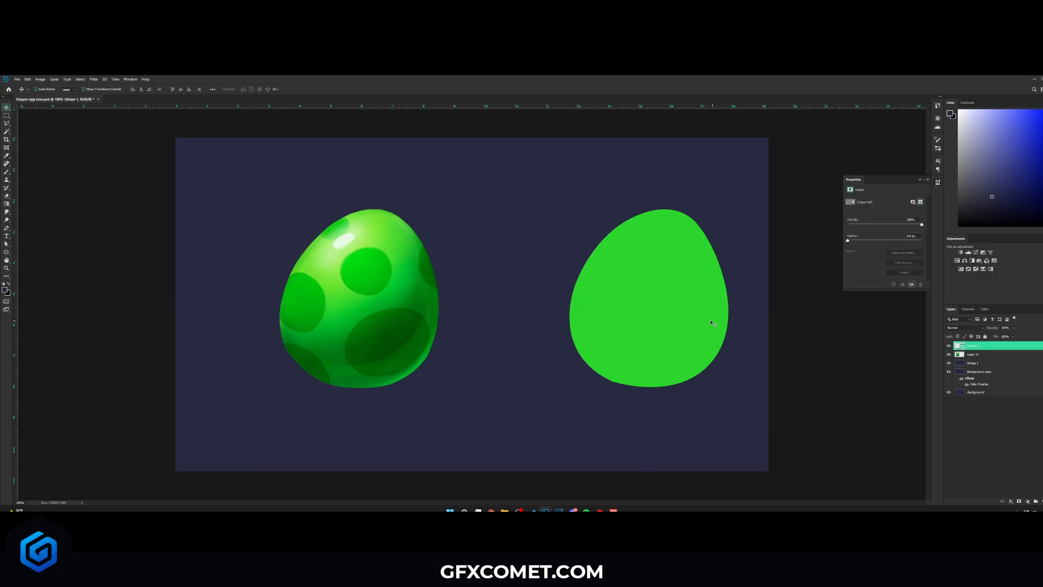
pyautogui.moveTo(720, 317); pyautogui.dragTo(642, 318)
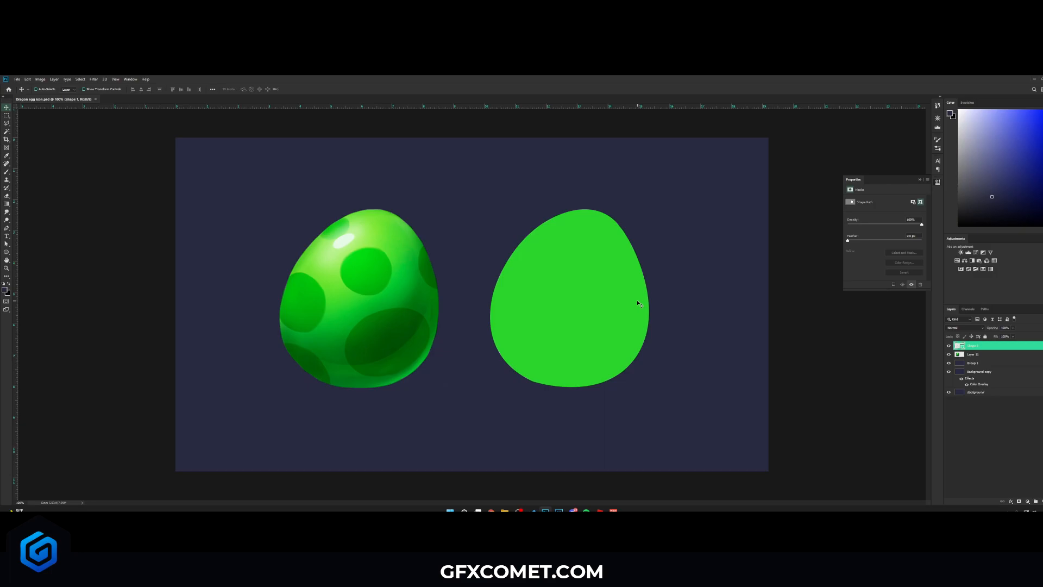
# - Add a new layer above the egg shape and clip it to the shape
pyautogui.hotkey('ctrl', 'shift', 'alt', 'n')
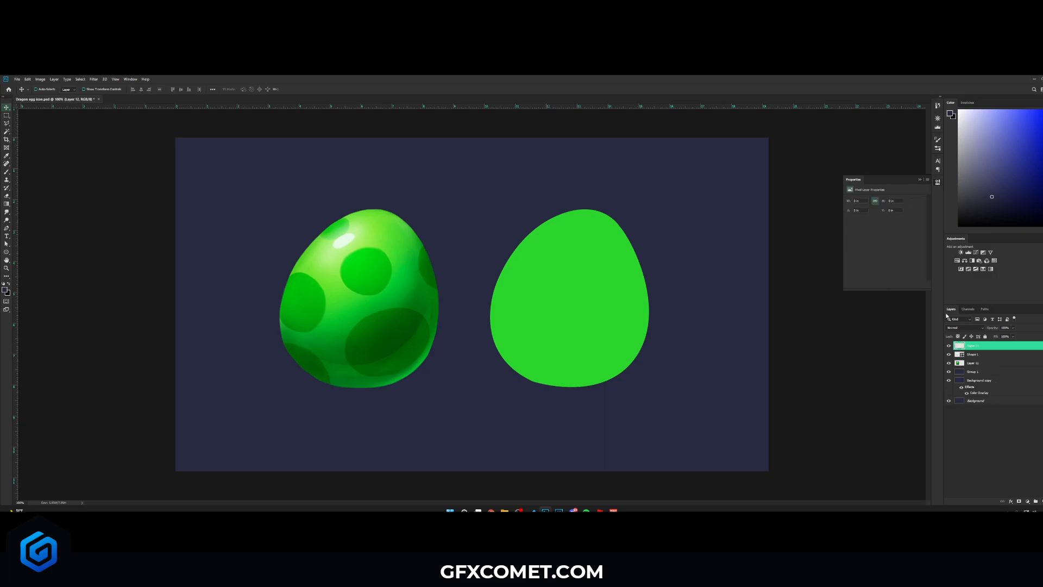
pyautogui.rightClick(969, 349)
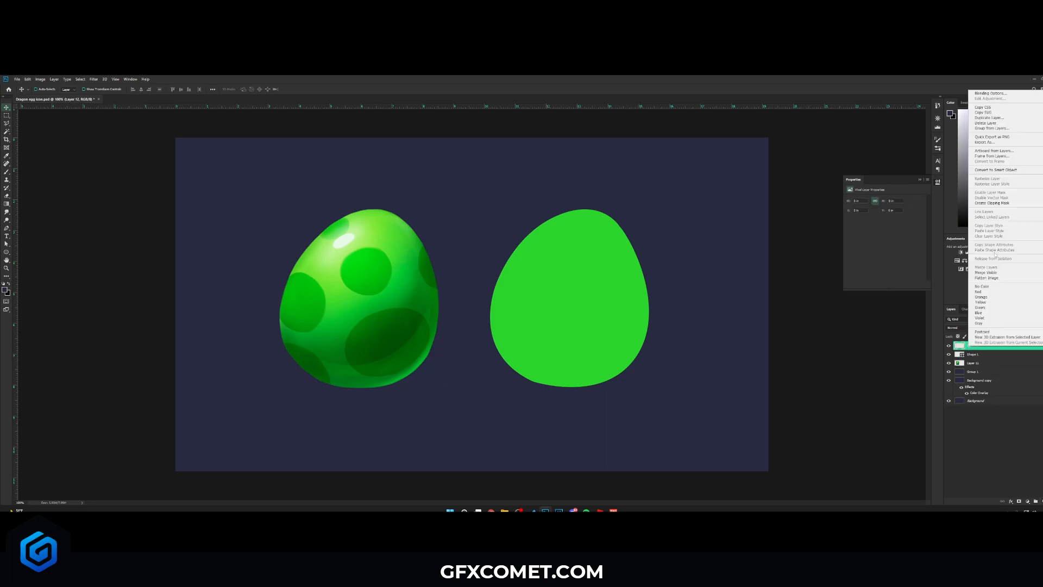
pyautogui.click(989, 203)
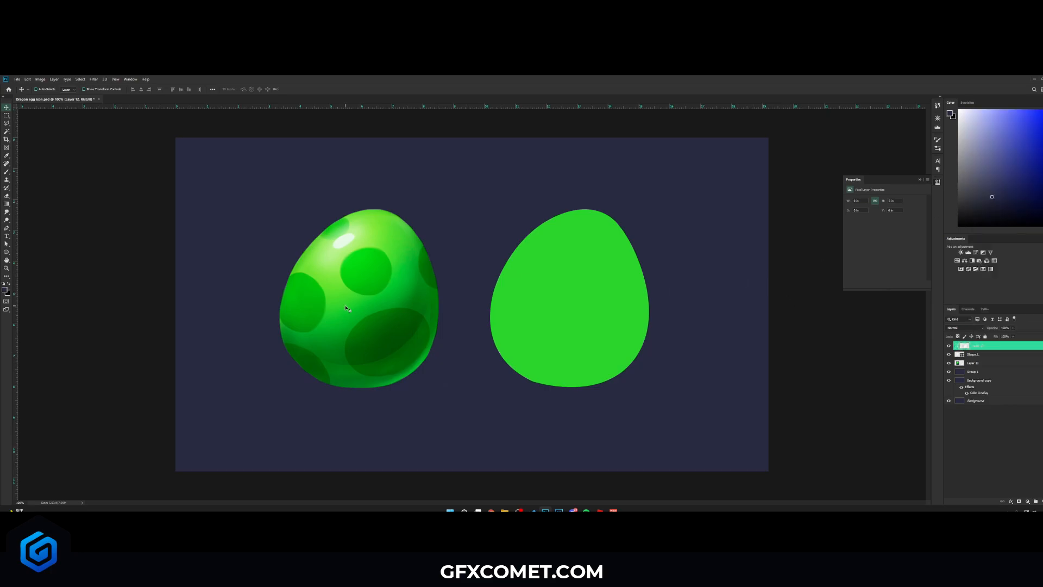
# - Pick the Brush tool with default black colour, choose the Soft Round brush and lower its opacity and flow
pyautogui.press('b')
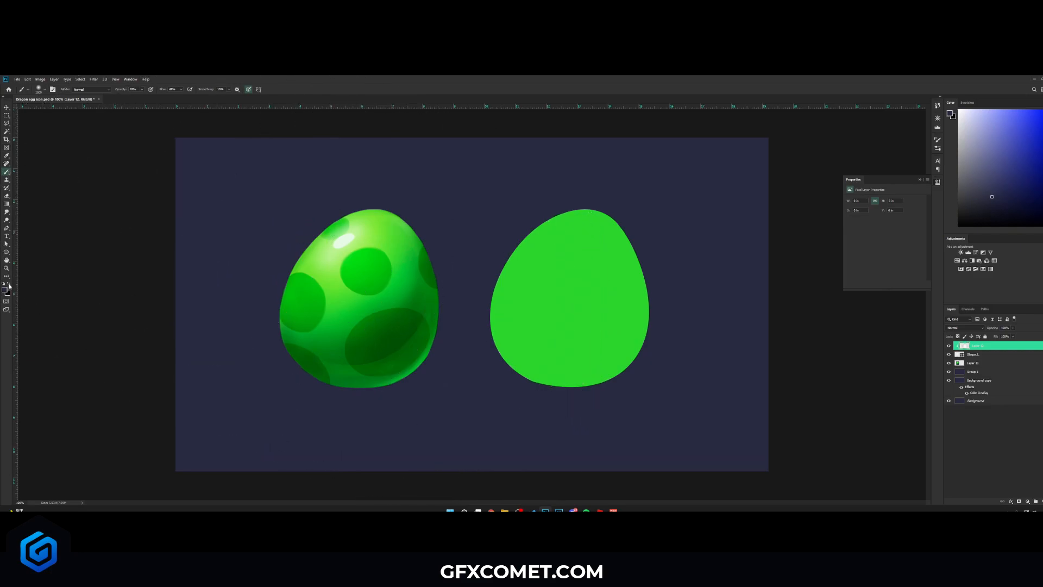
pyautogui.press('d')
pyautogui.click(46, 90)
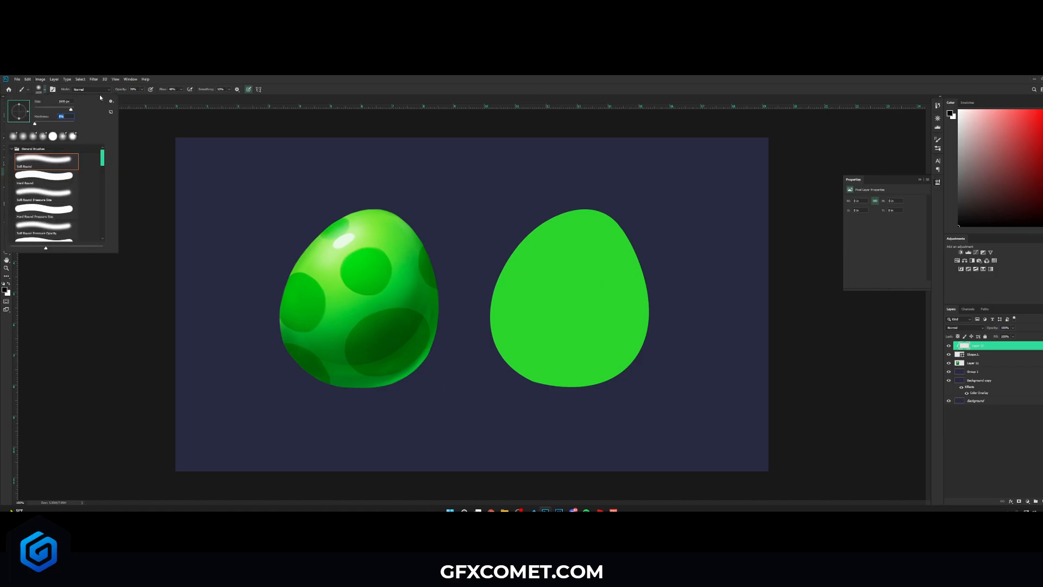
pyautogui.click(129, 92)
pyautogui.click(120, 90)
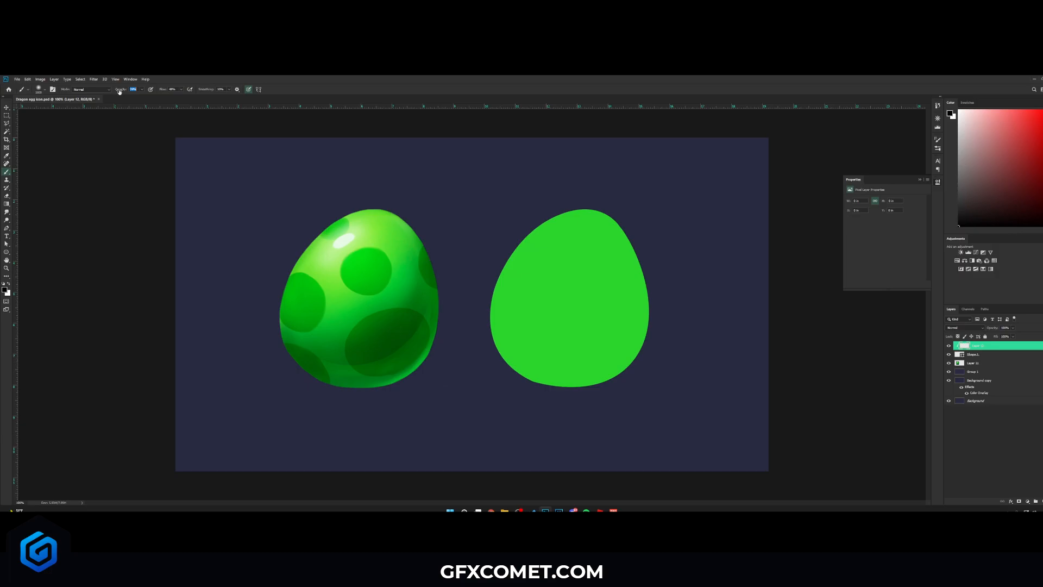
pyautogui.click(180, 91)
pyautogui.moveTo(165, 91); pyautogui.dragTo(161, 92)
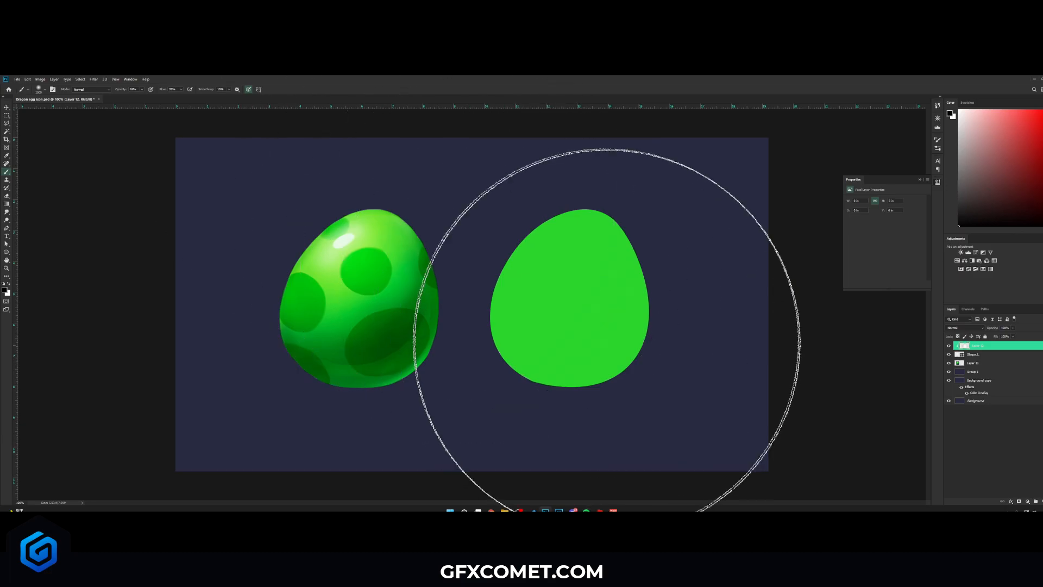
# - Paint soft dark shading along the egg shape's right and lower edges
pyautogui.press('[')
pyautogui.press('[')
pyautogui.press('[')
pyautogui.press('[')
pyautogui.press('[')
pyautogui.press('[')
pyautogui.press('[')
pyautogui.press('[')
pyautogui.press('[')
pyautogui.press('[')
pyautogui.press('[')
pyautogui.press('[')
pyautogui.press('[')
pyautogui.press('[')
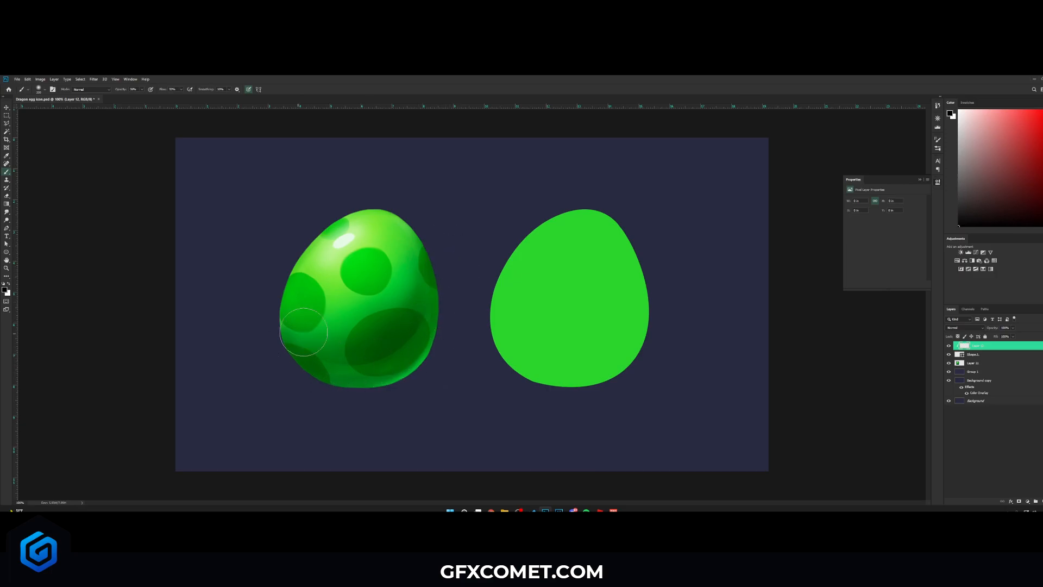
pyautogui.press(']')
pyautogui.press(']')
pyautogui.press(']')
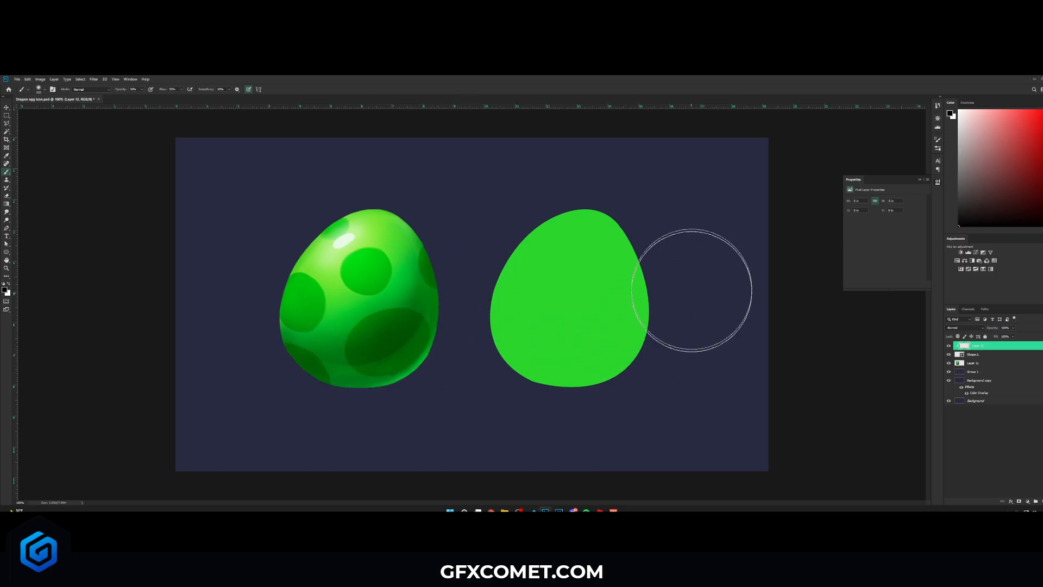
pyautogui.moveTo(651, 348); pyautogui.dragTo(531, 390)
pyautogui.press('[')
pyautogui.moveTo(666, 312)
pyautogui.mouseDown()
pyautogui.moveTo(610, 373)
pyautogui.moveTo(674, 342)
pyautogui.mouseUp()
pyautogui.press('[')
pyautogui.moveTo(674, 342)
pyautogui.mouseDown()
pyautogui.moveTo(483, 378)
pyautogui.moveTo(471, 357)
pyautogui.moveTo(538, 377)
pyautogui.moveTo(659, 359)
pyautogui.moveTo(526, 368)
pyautogui.moveTo(666, 360)
pyautogui.moveTo(444, 376)
pyautogui.moveTo(636, 380)
pyautogui.moveTo(555, 367)
pyautogui.mouseUp()
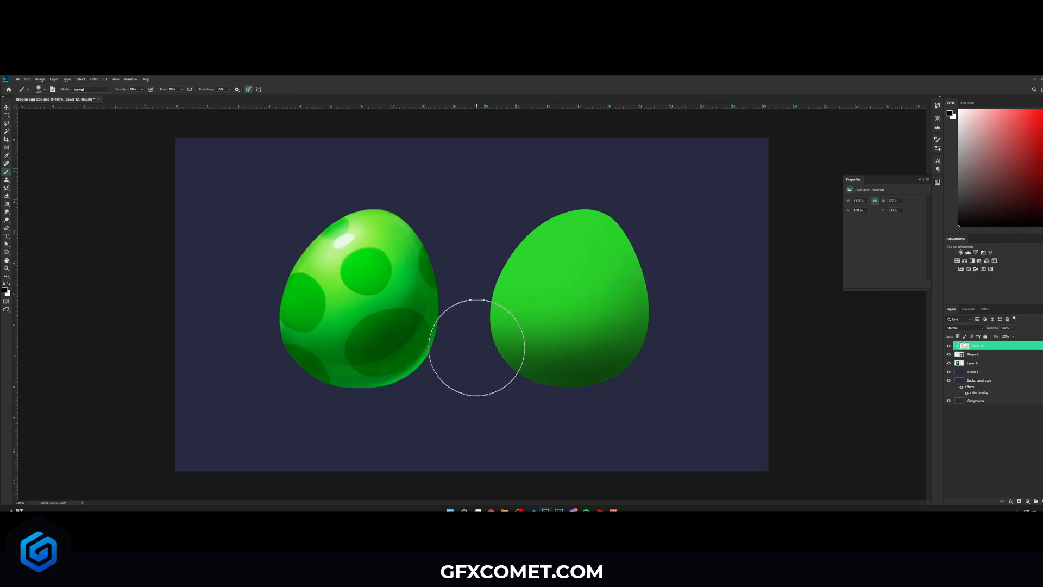
# - Deepen the dark shading across the bottom of the egg shape with more soft strokes
pyautogui.moveTo(491, 351); pyautogui.dragTo(680, 354)
pyautogui.press(']')
pyautogui.moveTo(479, 364); pyautogui.dragTo(700, 284)
pyautogui.moveTo(687, 325)
pyautogui.mouseDown()
pyautogui.moveTo(707, 251)
pyautogui.moveTo(692, 210)
pyautogui.moveTo(670, 193)
pyautogui.moveTo(660, 337)
pyautogui.mouseUp()
pyautogui.press('[')
pyautogui.press('[')
pyautogui.press('[')
pyautogui.press(']')
pyautogui.press(']')
pyautogui.moveTo(647, 236); pyautogui.dragTo(641, 379)
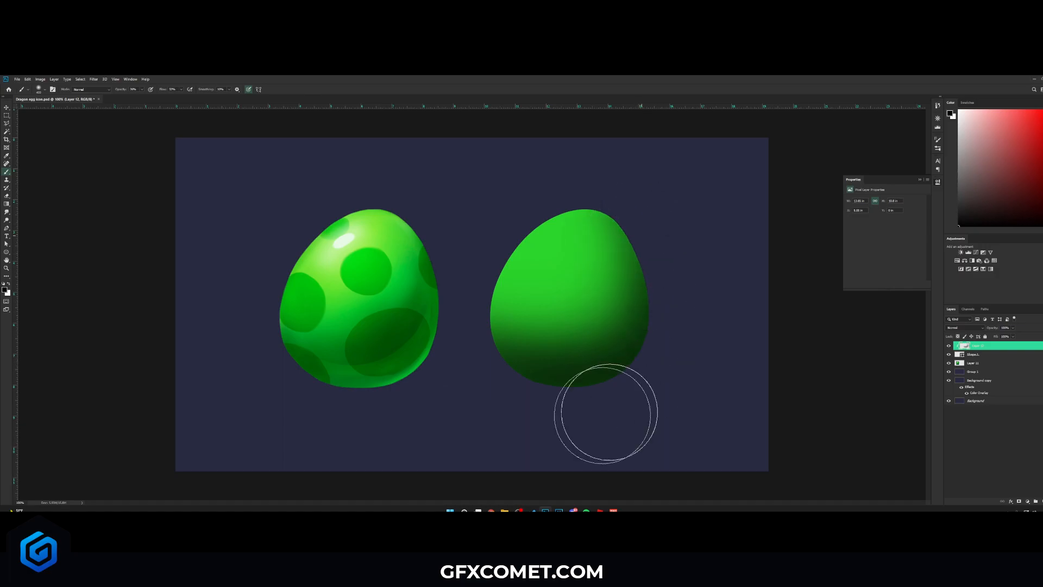
pyautogui.moveTo(464, 367); pyautogui.dragTo(634, 375)
# - Set the shading layer's blend mode to Overlay
pyautogui.press('v')
pyautogui.click(964, 327)
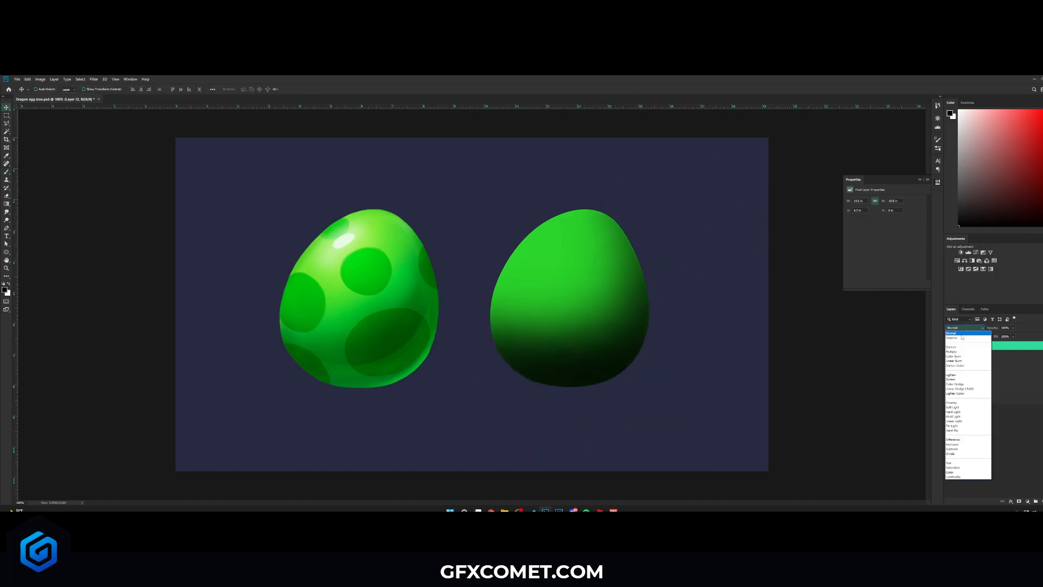
pyautogui.click(963, 403)
pyautogui.click(1029, 421)
pyautogui.click(992, 349)
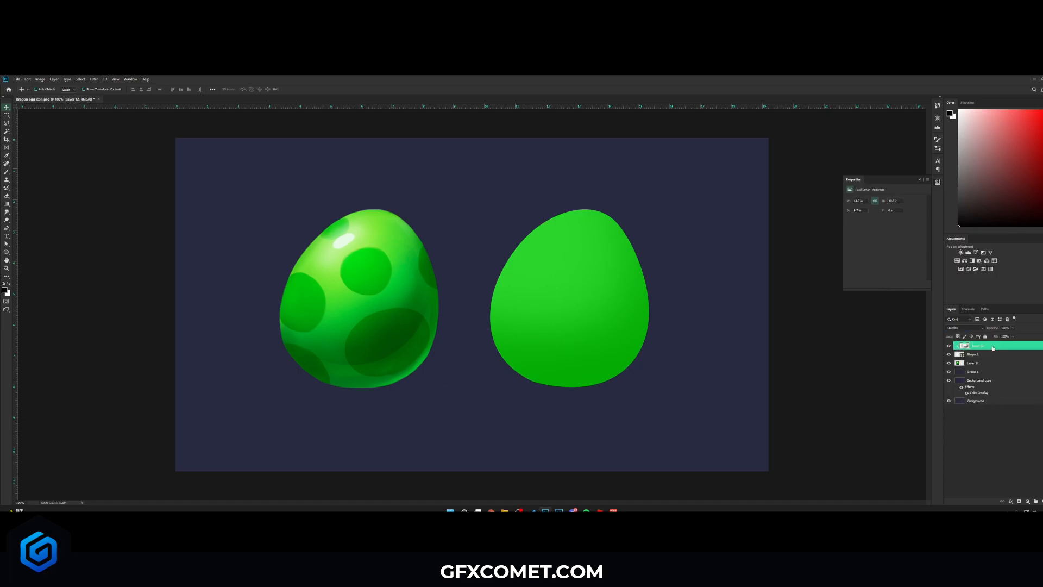
# - Duplicate the shading layer and clip the copy to the egg shape
pyautogui.hotkey('ctrl', 'j')
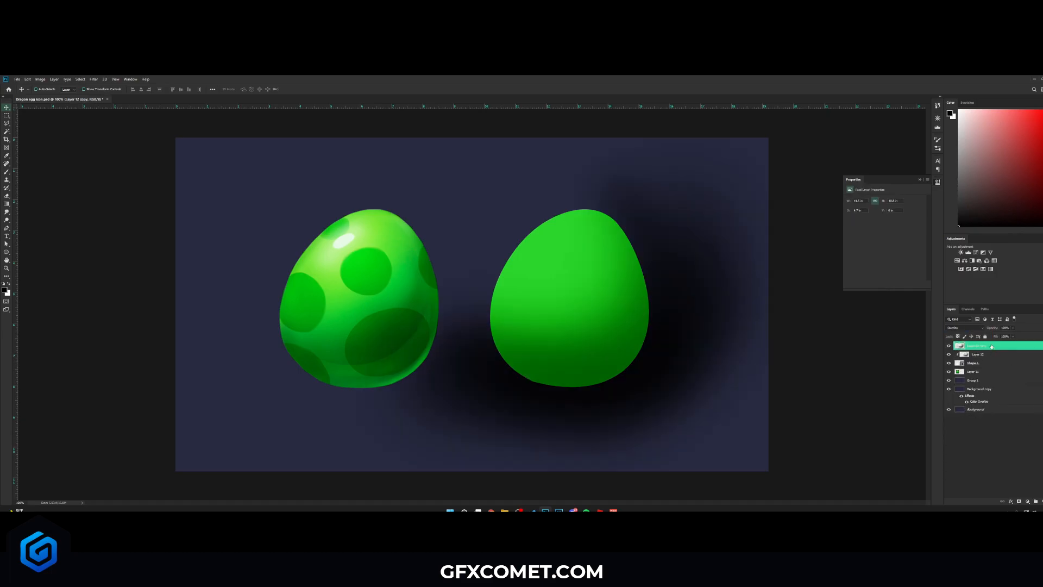
pyautogui.rightClick(981, 346)
pyautogui.click(1001, 201)
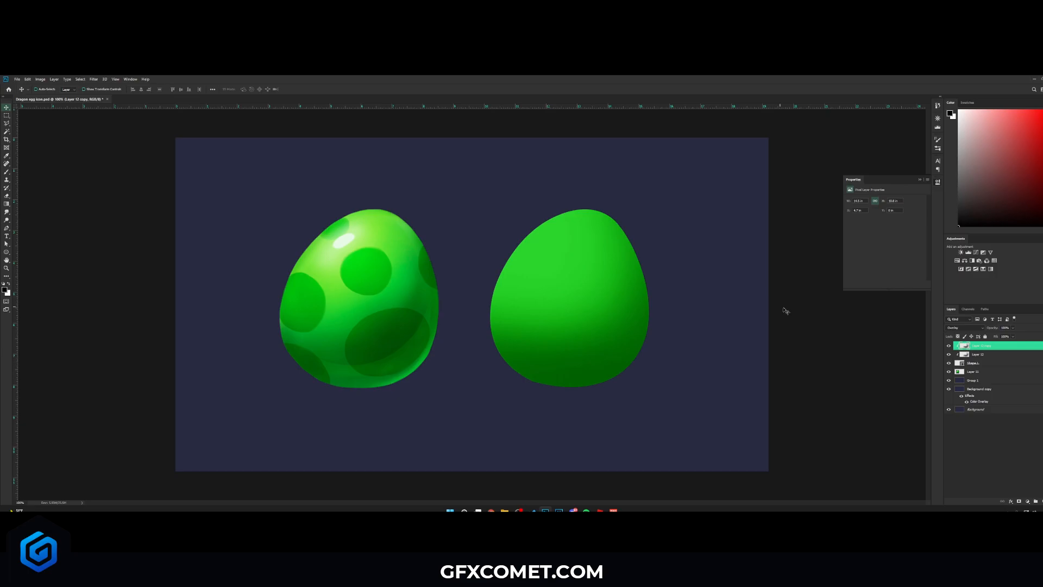
# - Duplicate the shading layer again, clip it, set it to Normal and lower its opacity
pyautogui.hotkey('ctrl', 'j')
pyautogui.hotkey('ctrl', 'alt', 'g')
pyautogui.click(973, 329)
pyautogui.click(972, 334)
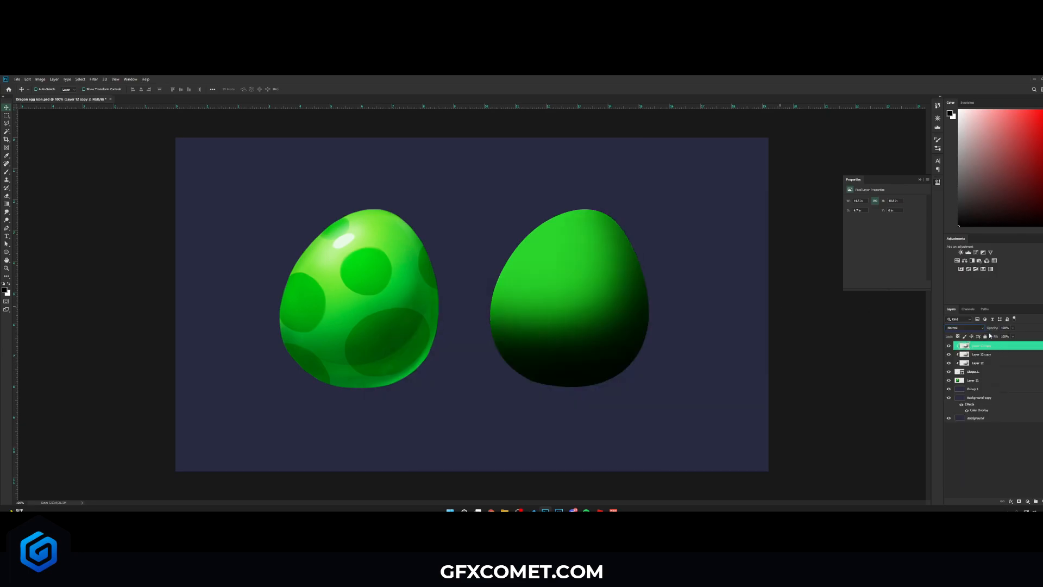
pyautogui.moveTo(992, 329); pyautogui.dragTo(893, 328)
# - Add another new layer above the shading and paint dark shade along the egg's bottom edge
pyautogui.doubleClick(991, 346)
pyautogui.click(1042, 502)
pyautogui.keyDown('alt'); pyautogui.click(987, 348); pyautogui.keyUp('alt')
pyautogui.press('b')
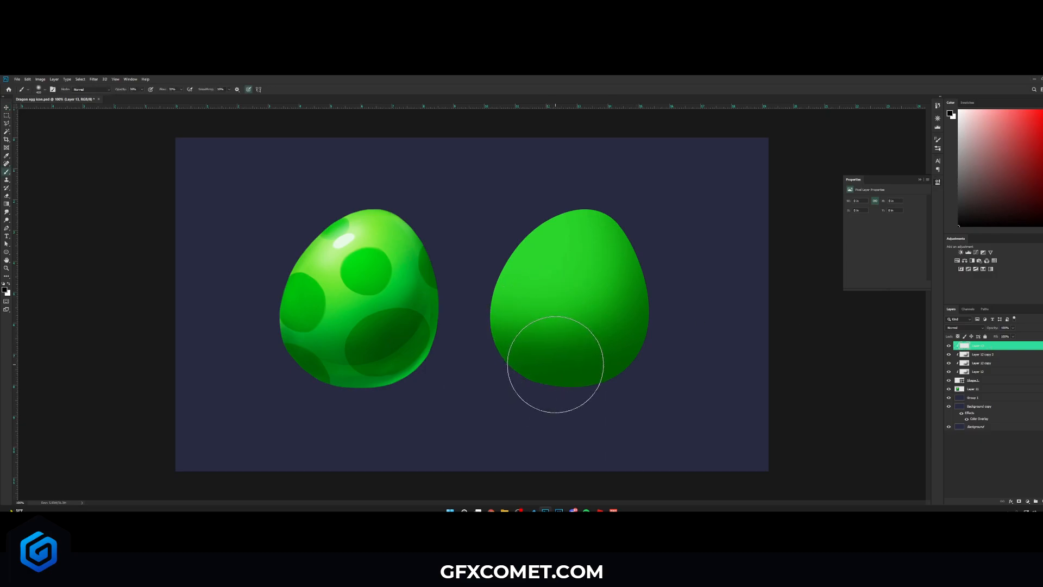
pyautogui.moveTo(494, 371)
pyautogui.mouseDown()
pyautogui.moveTo(603, 399)
pyautogui.moveTo(495, 390)
pyautogui.moveTo(552, 389)
pyautogui.moveTo(572, 405)
pyautogui.mouseUp()
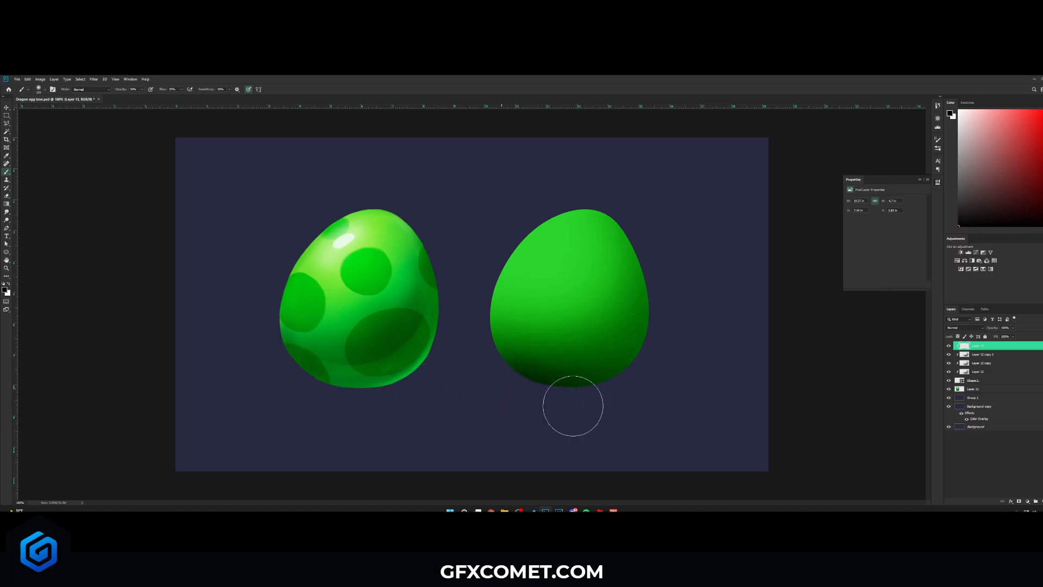
# - Adjust the brush opacity and paint more dark shading around the egg's lower right side
pyautogui.moveTo(120, 90); pyautogui.dragTo(125, 91)
pyautogui.press('[')
pyautogui.moveTo(517, 367)
pyautogui.mouseDown()
pyautogui.moveTo(582, 392)
pyautogui.moveTo(504, 381)
pyautogui.moveTo(613, 388)
pyautogui.moveTo(735, 325)
pyautogui.mouseUp()
pyautogui.press(']')
pyautogui.press(']')
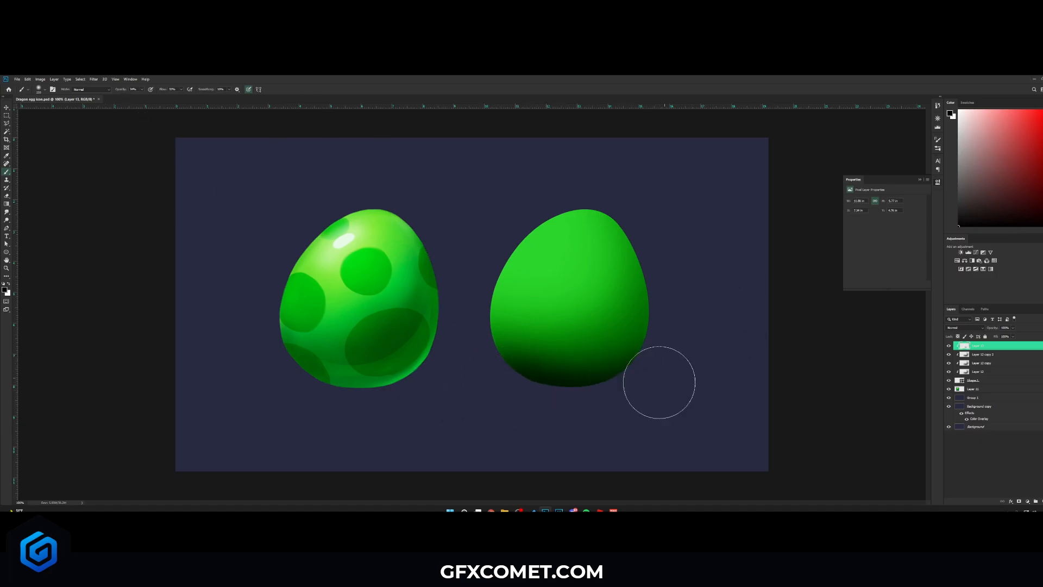
pyautogui.press(']')
pyautogui.moveTo(681, 200)
pyautogui.mouseDown()
pyautogui.moveTo(645, 249)
pyautogui.moveTo(699, 334)
pyautogui.mouseUp()
pyautogui.moveTo(447, 352); pyautogui.dragTo(748, 380)
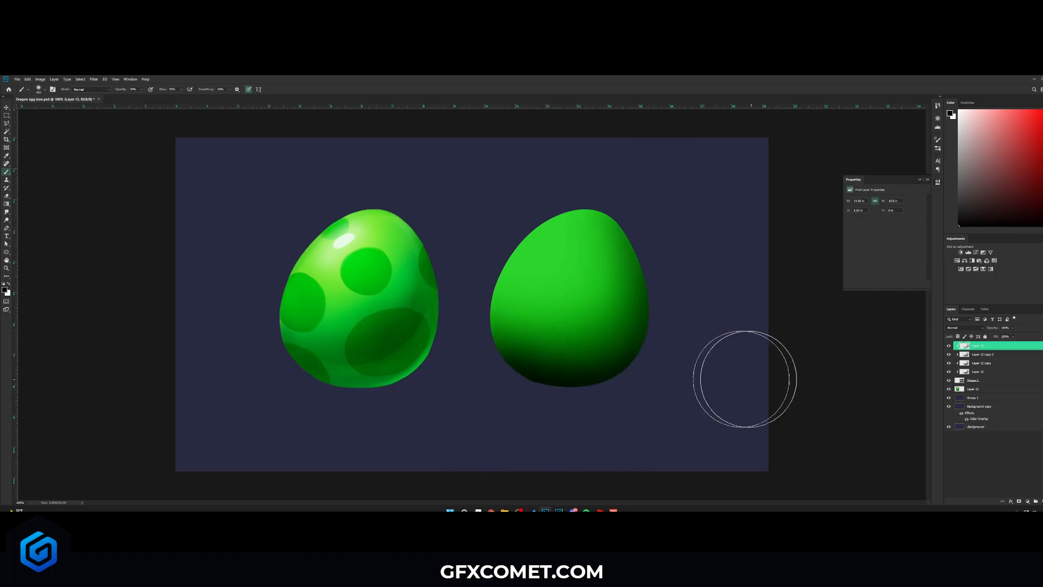
# - Set this shading layer's blend mode to Overlay, lower its opacity, and save the document
pyautogui.press('v')
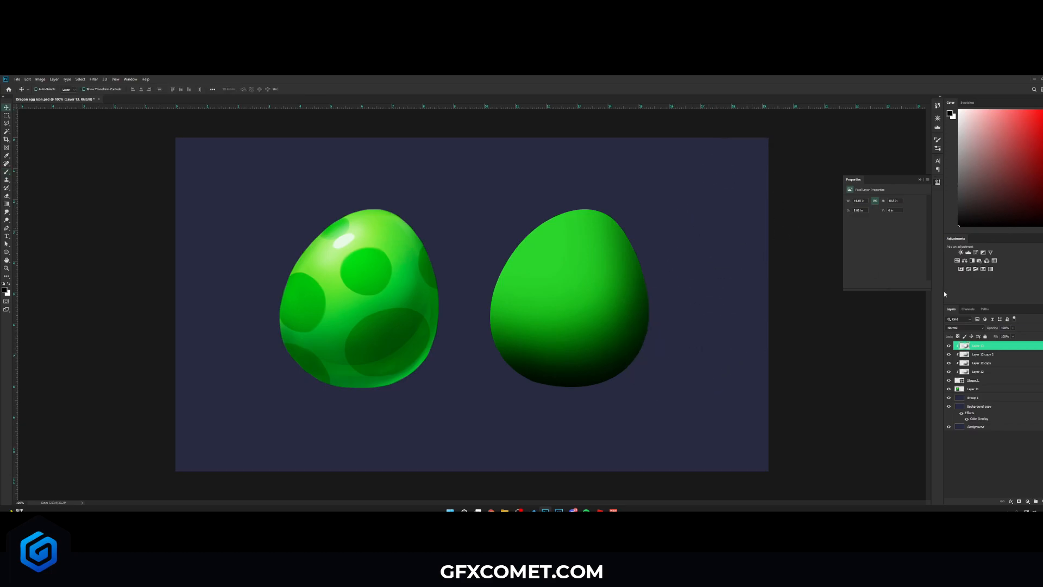
pyautogui.click(971, 328)
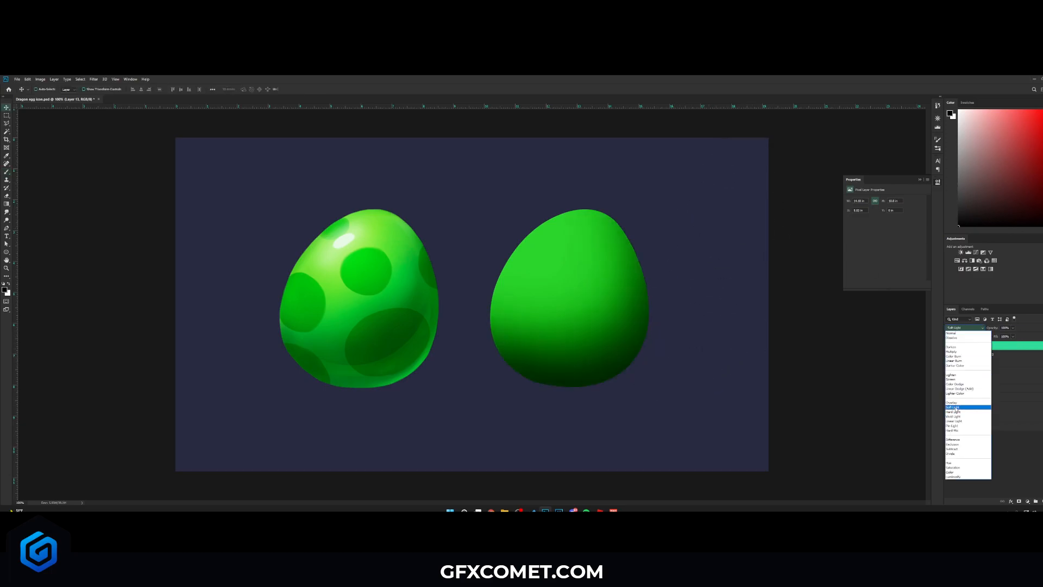
pyautogui.click(972, 402)
pyautogui.moveTo(992, 329); pyautogui.dragTo(933, 332)
pyautogui.hotkey('ctrl', 's')
# - Add a new layer and paint a soft white highlight on the egg shape's upper area at 52% brush opacity
pyautogui.hotkey('ctrl', 'shift', 'alt', 'n')
pyautogui.press('b')
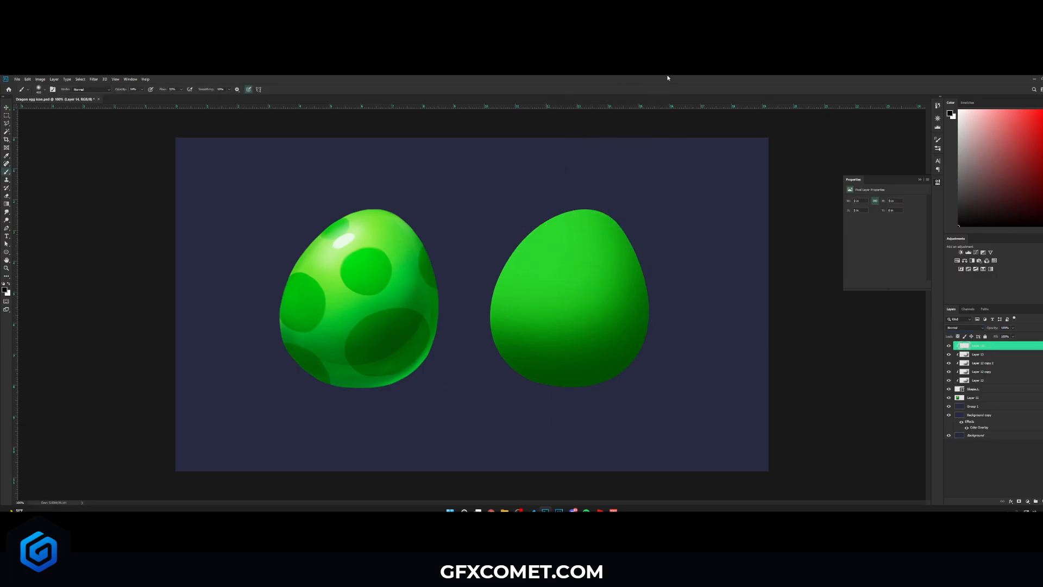
pyautogui.click(9, 284)
pyautogui.moveTo(573, 260); pyautogui.dragTo(565, 257)
pyautogui.press('5')
pyautogui.press('2')
pyautogui.press(']')
pyautogui.press(']')
pyautogui.press(']')
pyautogui.click(554, 242)
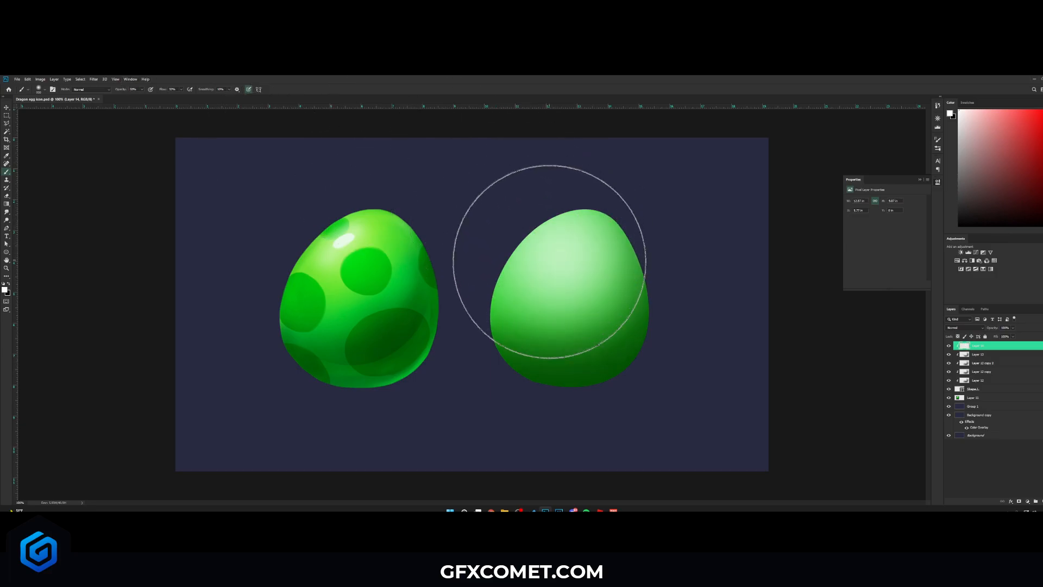
# - Extend the white highlight across the top of the egg shape with a larger brush
pyautogui.press('[')
pyautogui.press('[')
pyautogui.moveTo(519, 245); pyautogui.dragTo(601, 180)
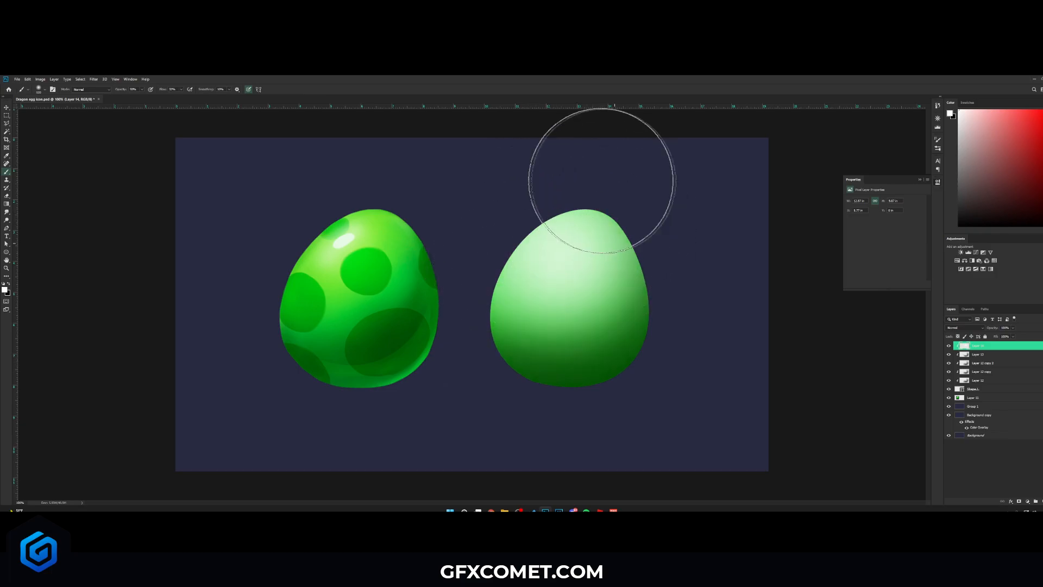
pyautogui.press(']')
pyautogui.press(']')
pyautogui.press(']')
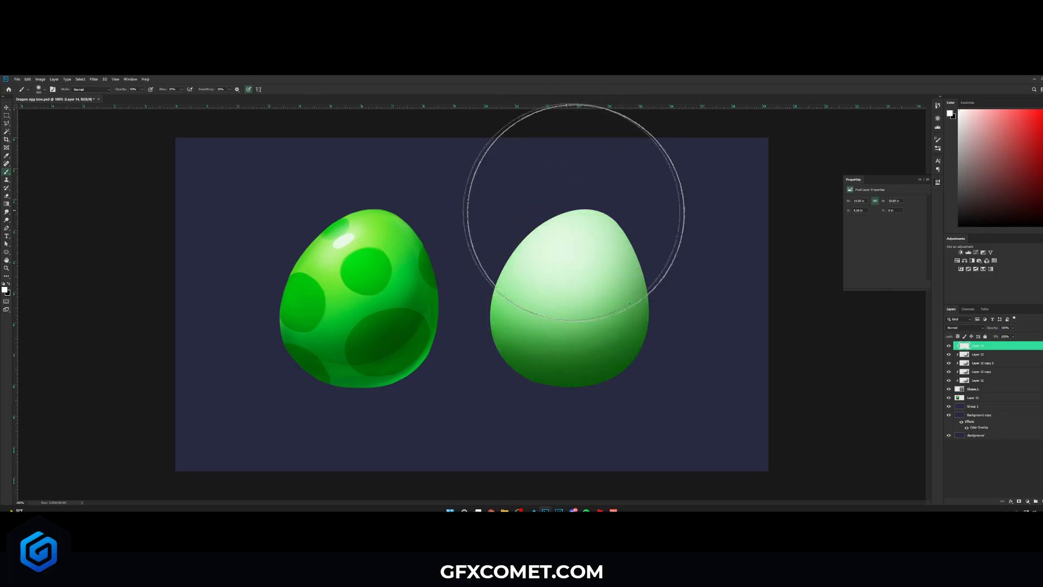
# - Try Overlay on the white highlight layer, then switch it back to Normal blending and lower its opacity
pyautogui.press('v')
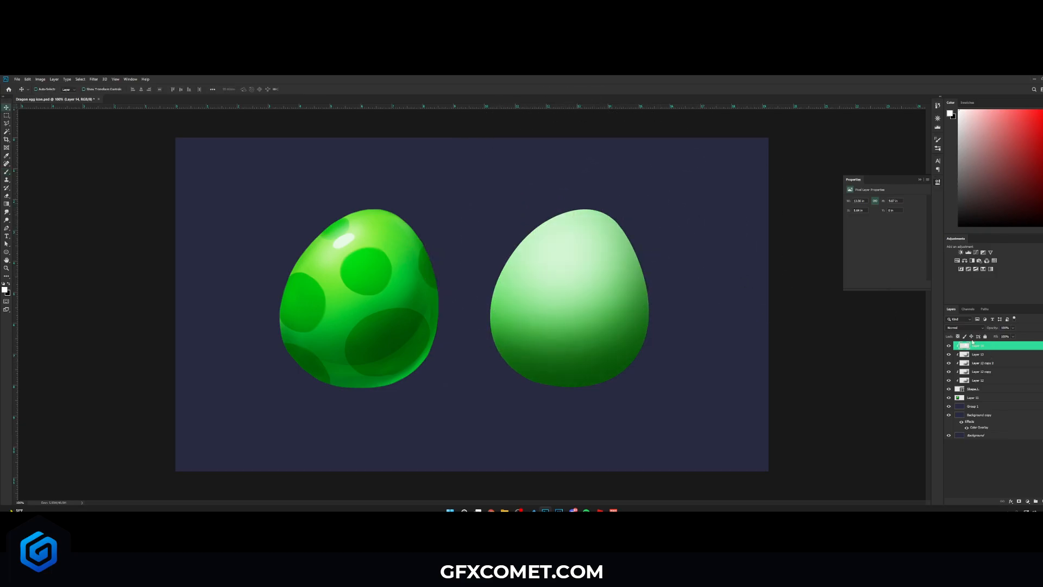
pyautogui.click(970, 328)
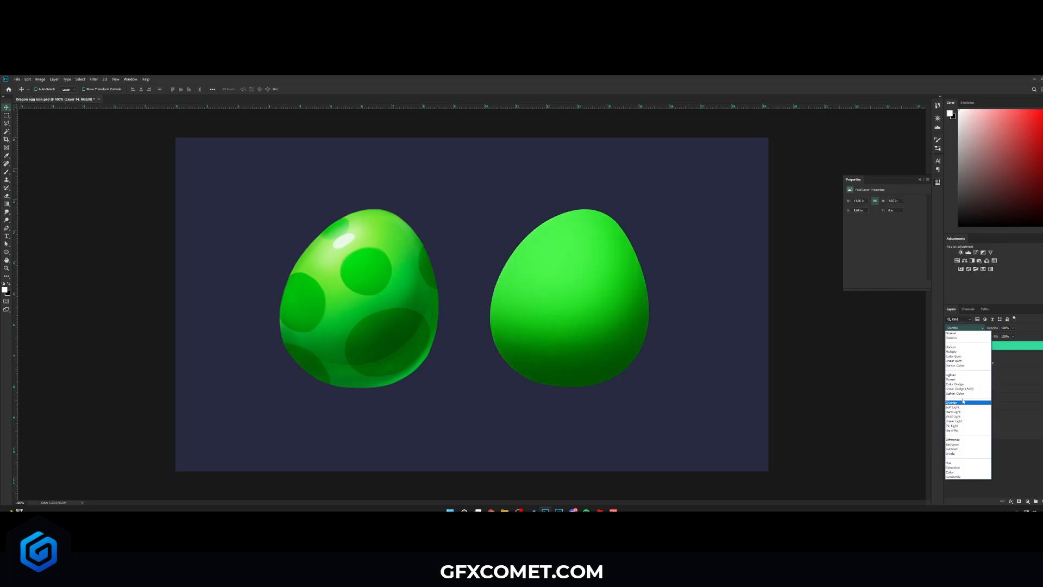
pyautogui.click(962, 404)
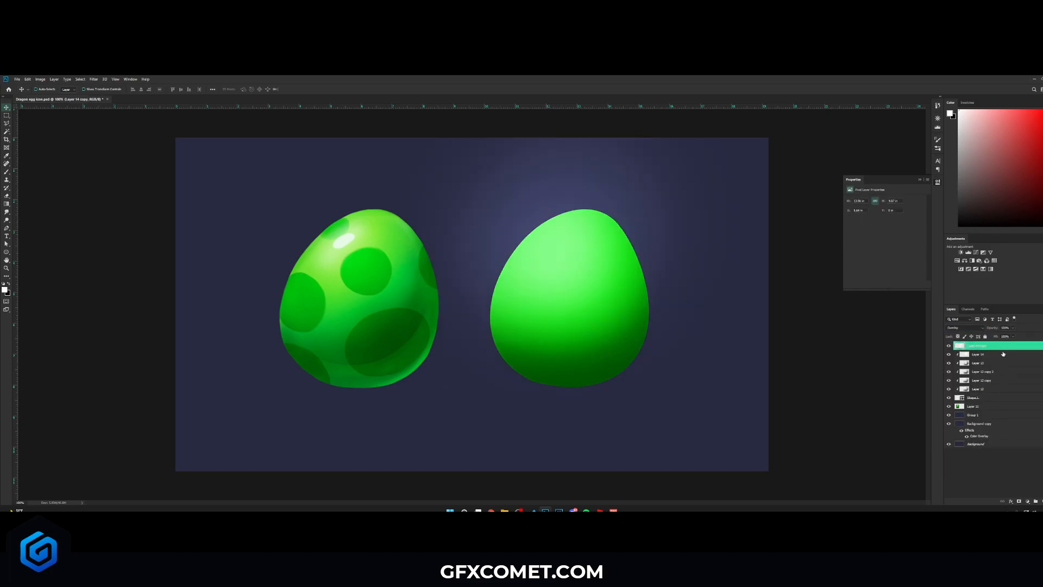
pyautogui.click(953, 327)
pyautogui.click(971, 331)
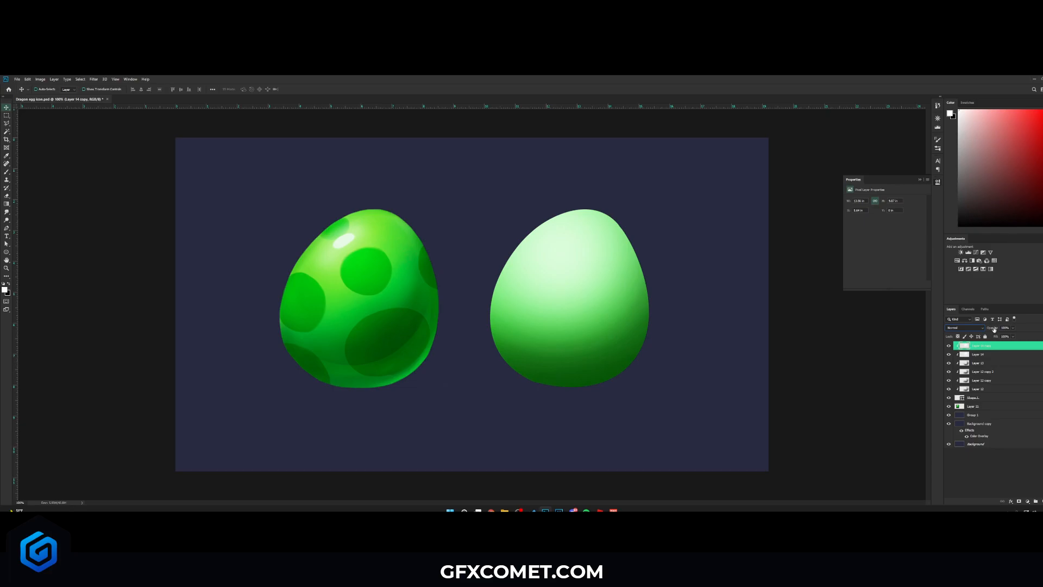
pyautogui.moveTo(981, 328); pyautogui.dragTo(953, 329)
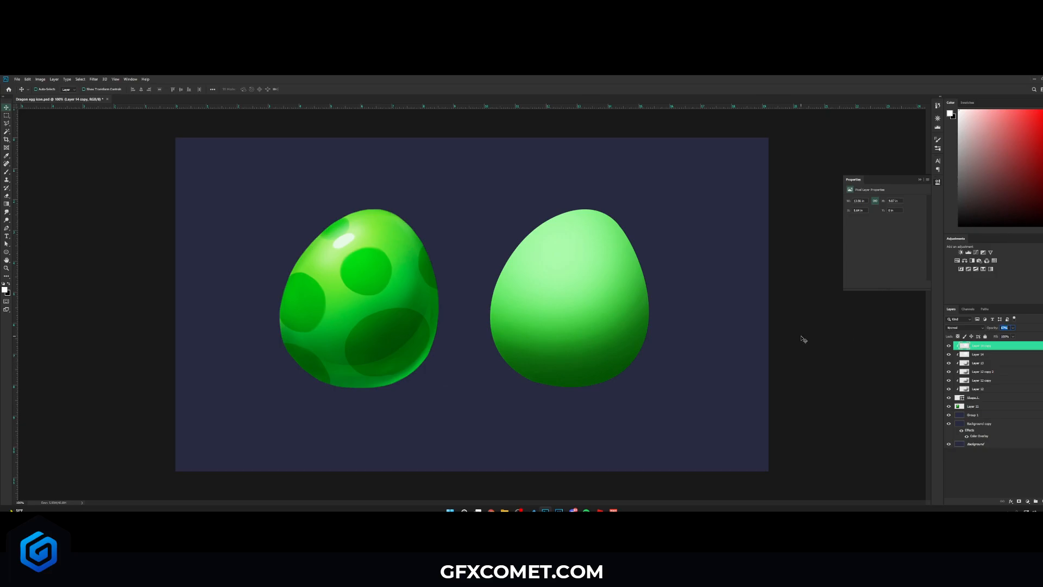
# - Add a new layer, sample light green from the reference egg, and paint a small highlight near the egg shape's top
pyautogui.hotkey('ctrl', 'shift', 'alt', 'n')
pyautogui.press('b')
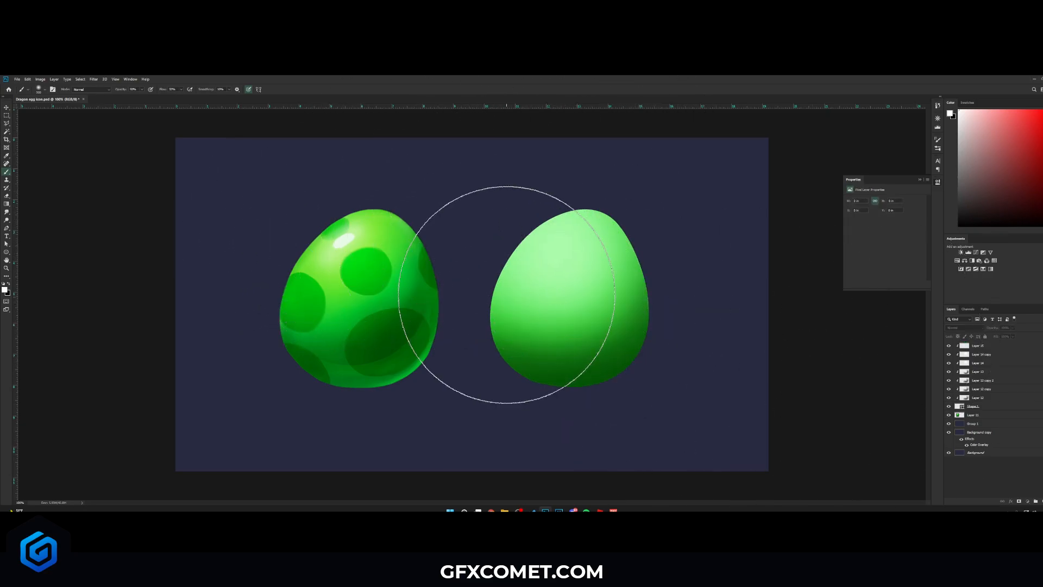
pyautogui.press('e')
pyautogui.press('[')
pyautogui.press('[')
pyautogui.press('[')
pyautogui.press('[')
pyautogui.press('[')
pyautogui.press('[')
pyautogui.press('[')
pyautogui.press('[')
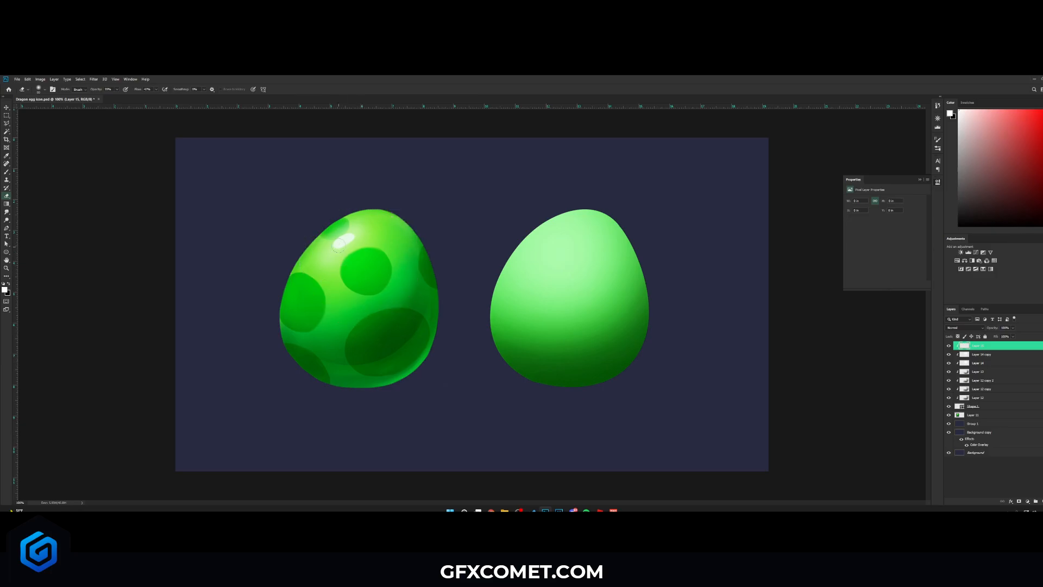
pyautogui.press('b')
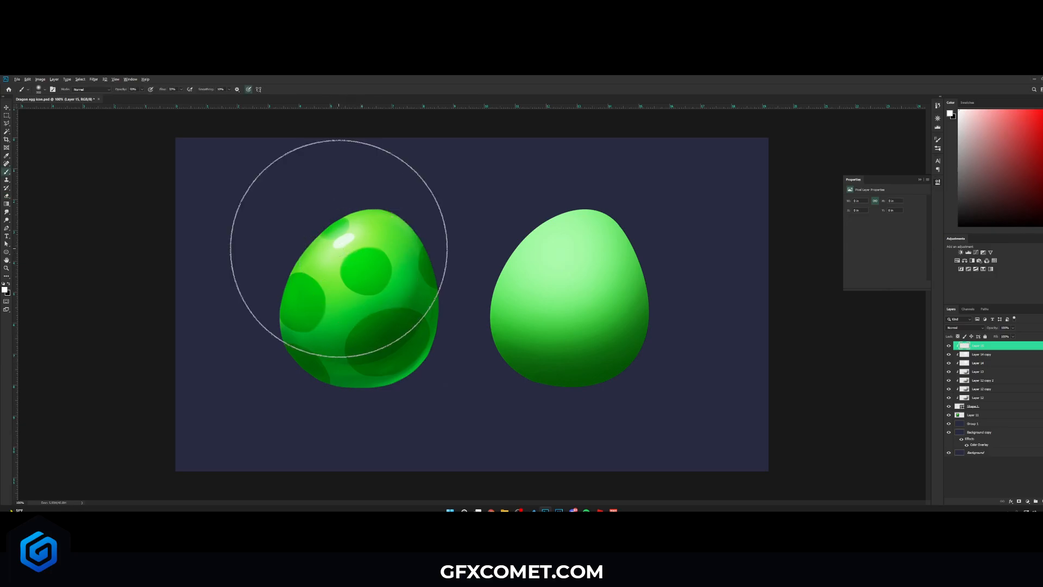
pyautogui.keyDown('alt'); pyautogui.click(336, 247); pyautogui.keyUp('alt')
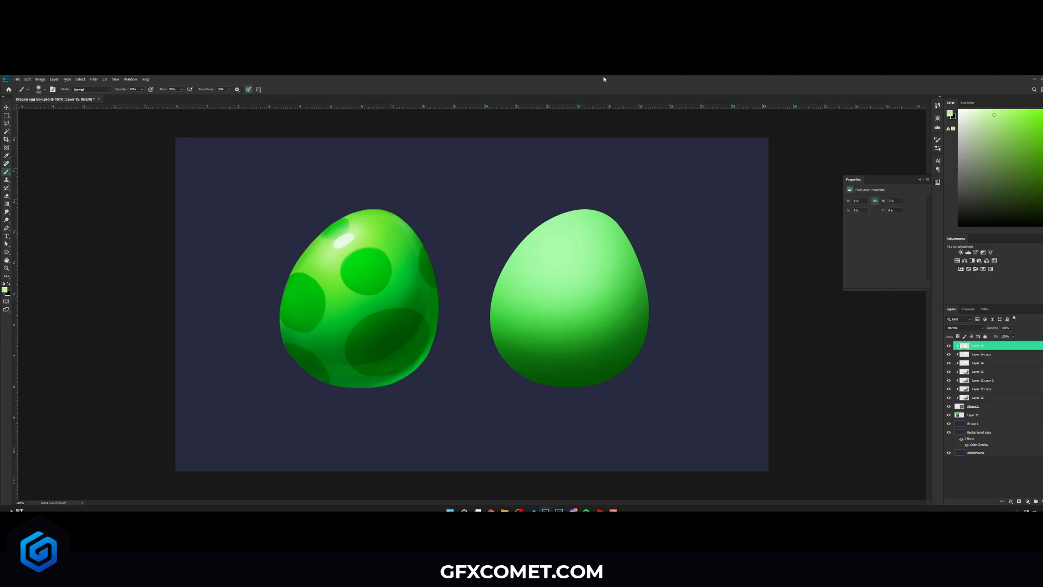
pyautogui.press('[')
pyautogui.press('[')
pyautogui.press('[')
pyautogui.press('[')
pyautogui.press('[')
pyautogui.press('[')
pyautogui.press('[')
pyautogui.press('[')
pyautogui.press('[')
pyautogui.press('[')
# - Set the light green highlight layers' blend modes, trying Overlay and settling on Color Dodge
pyautogui.press('v')
pyautogui.click(965, 328)
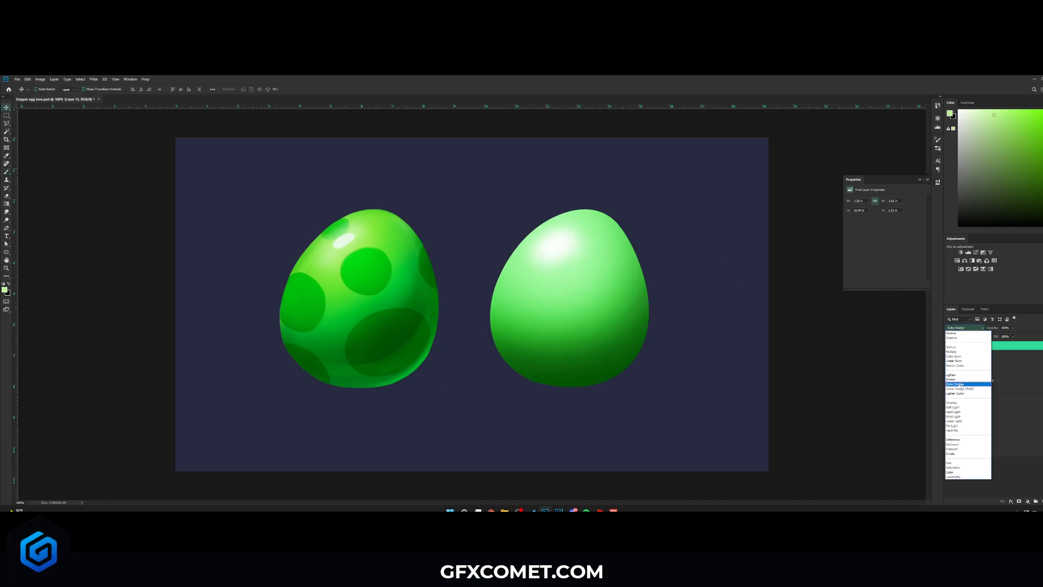
pyautogui.click(950, 380)
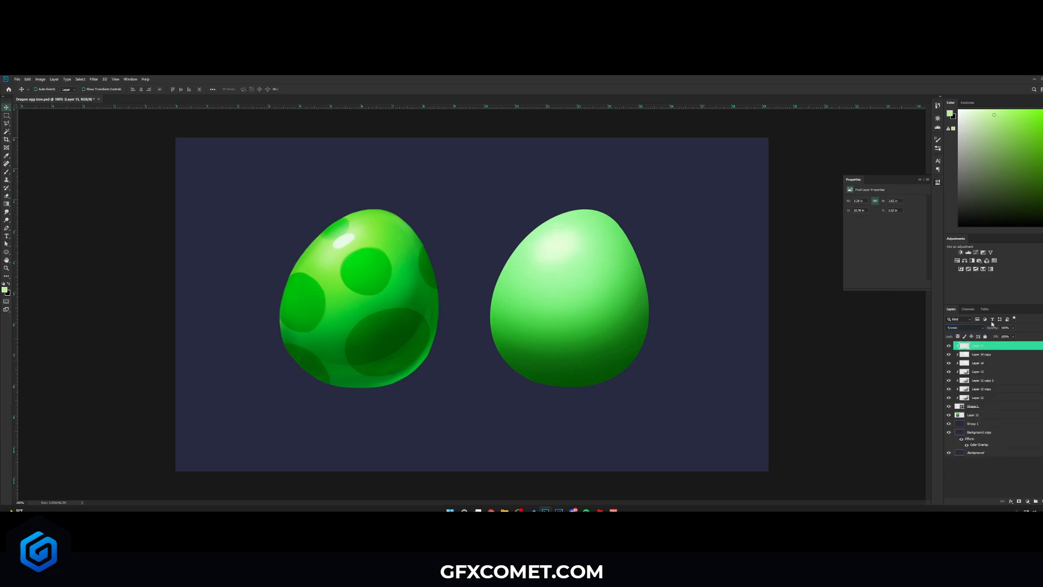
pyautogui.click(969, 329)
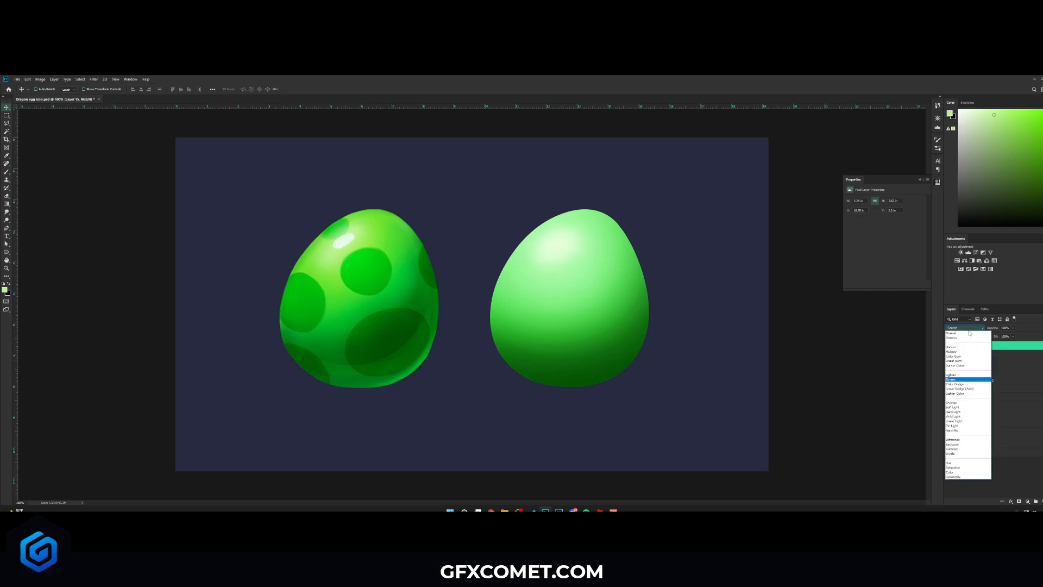
pyautogui.click(967, 401)
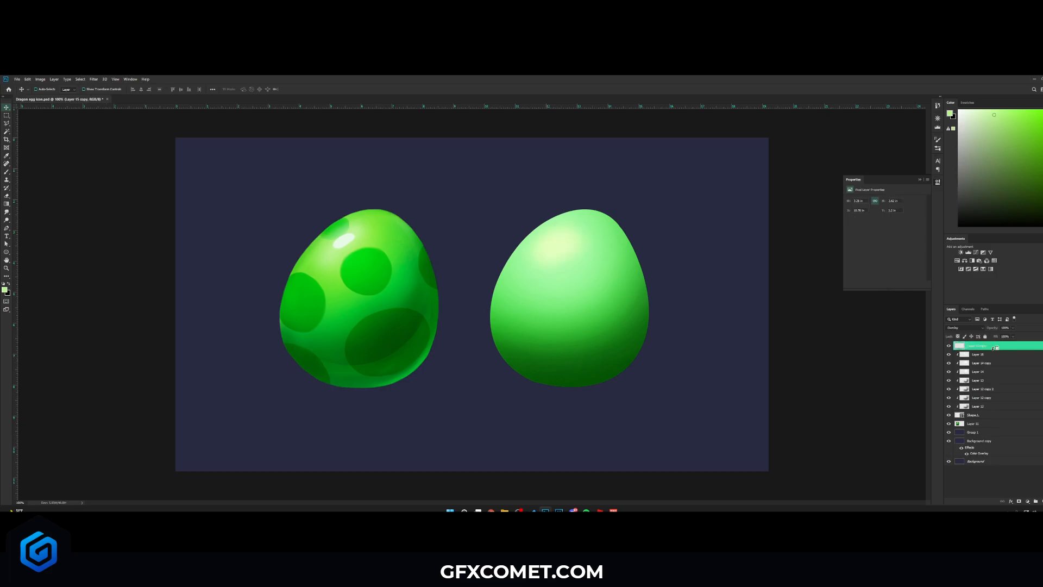
pyautogui.keyDown('alt'); pyautogui.click(994, 348); pyautogui.keyUp('alt')
pyautogui.click(978, 329)
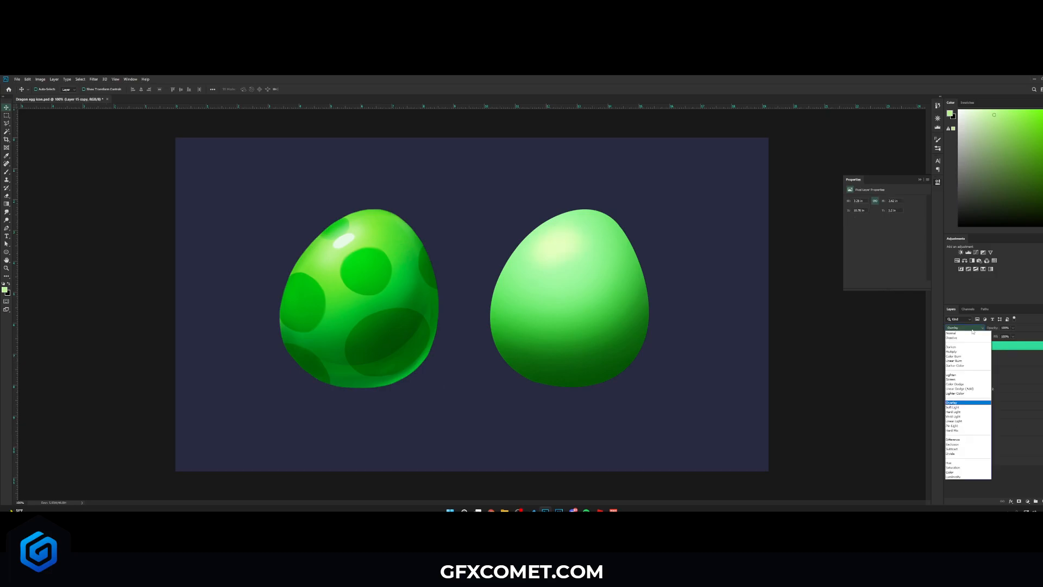
pyautogui.click(970, 380)
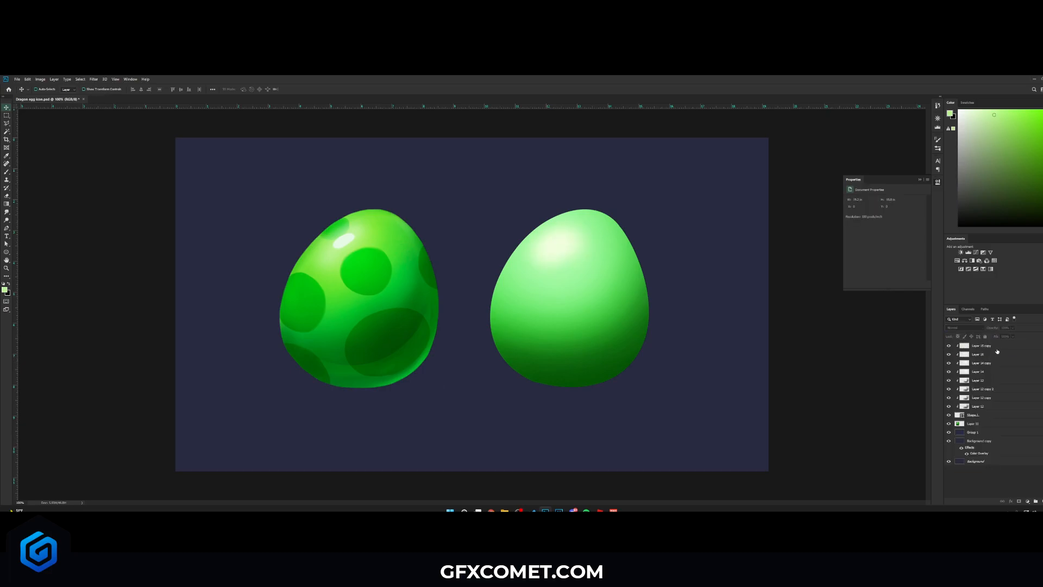
# - Shift the highlight copy up and left with Free Transform and lower its layer opacity
pyautogui.hotkey('ctrl', 't')
pyautogui.moveTo(608, 211); pyautogui.dragTo(580, 224)
pyautogui.press('Return')
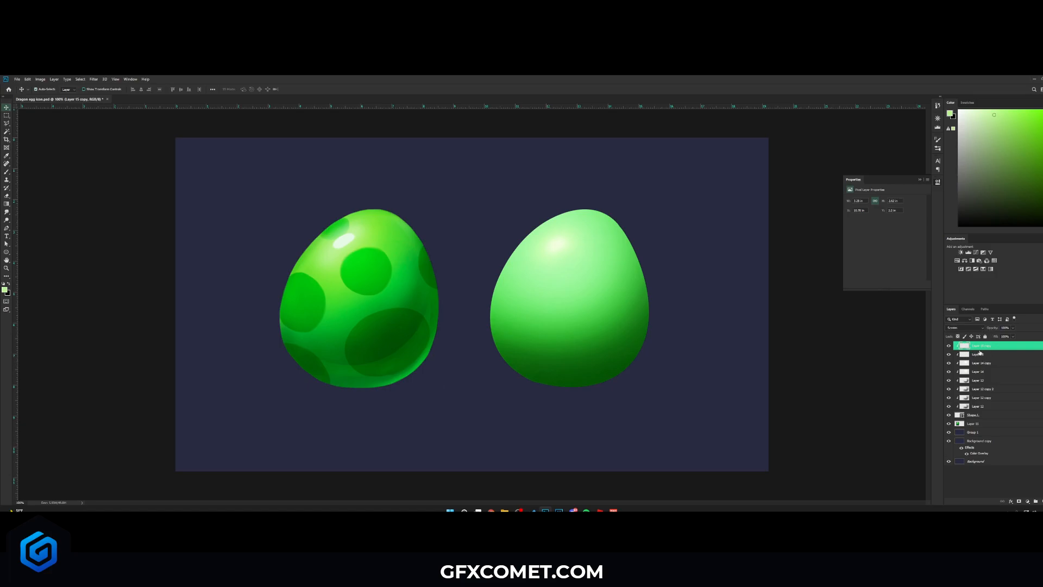
pyautogui.keyDown('shift'); pyautogui.click(980, 353); pyautogui.keyUp('shift')
pyautogui.moveTo(993, 328); pyautogui.dragTo(976, 330)
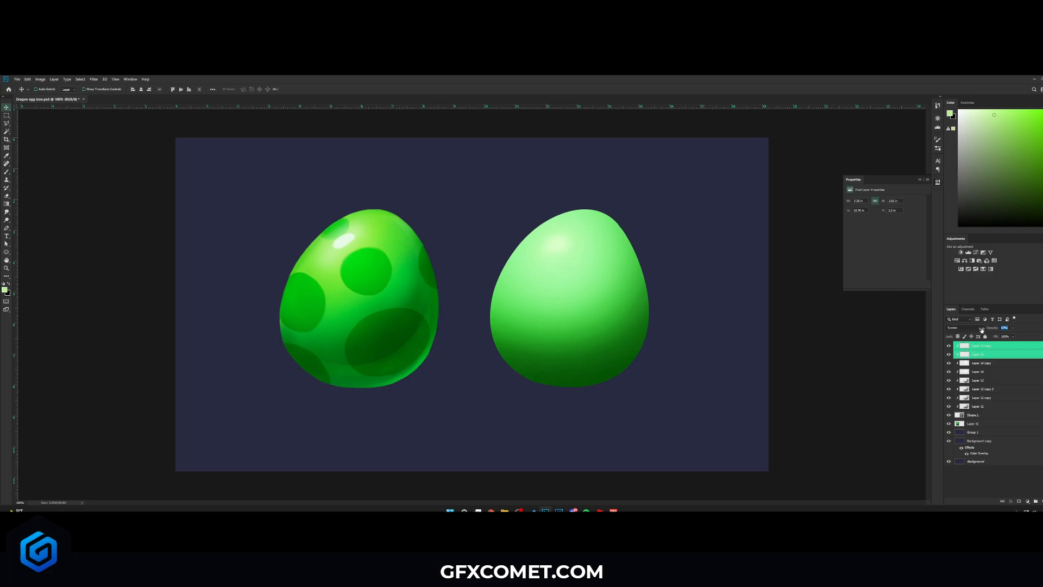
# - Trace a white glint shape with the Pen tool on the reference egg and move it onto the new egg's top
pyautogui.hotkey('ctrl', 'shift', 'alt', 'n')
pyautogui.click(6, 228)
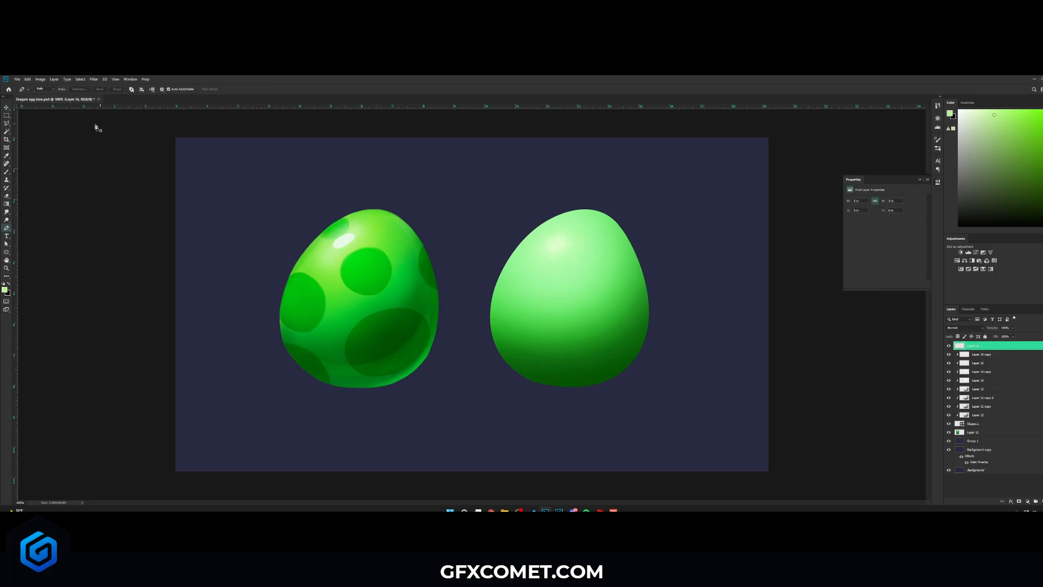
pyautogui.press('d')
pyautogui.press('x')
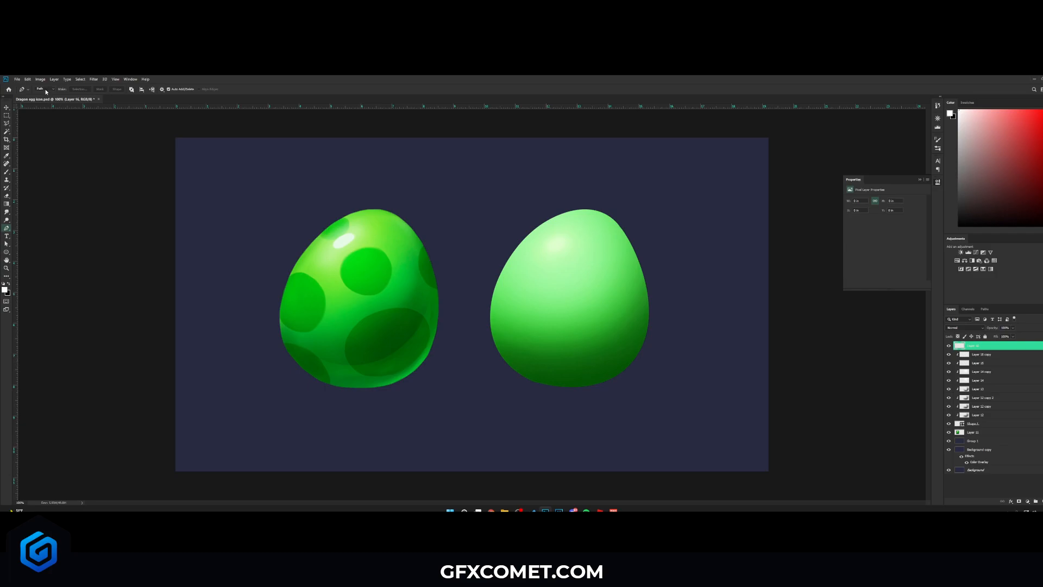
pyautogui.click(354, 239)
pyautogui.click(118, 90)
pyautogui.press('v')
pyautogui.moveTo(403, 251); pyautogui.dragTo(614, 250)
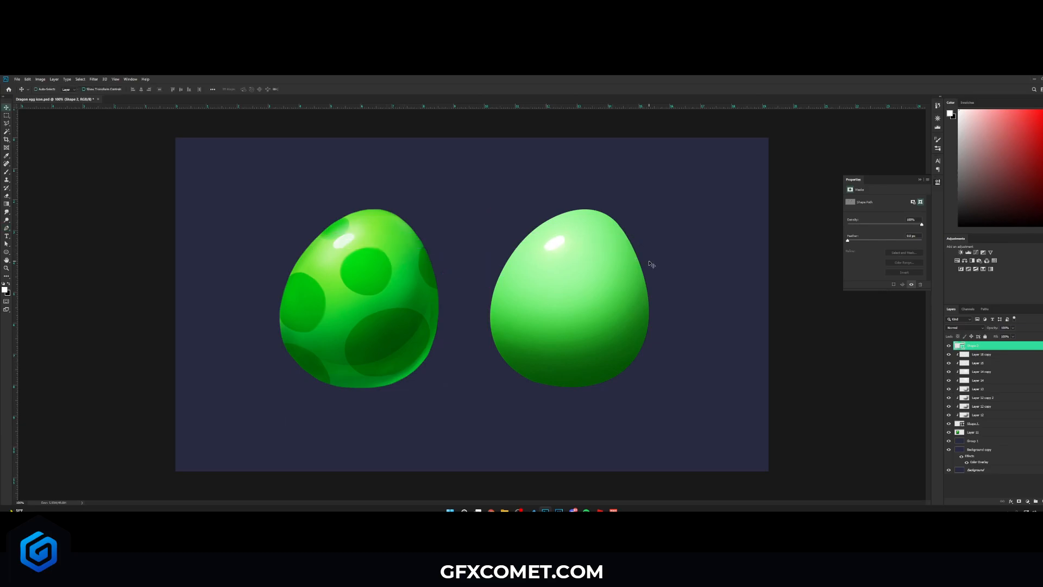
# - Add a new layer and brush a soft light stroke along the egg's upper right edge, undoing extra strokes
pyautogui.click(992, 426)
pyautogui.click(986, 374)
pyautogui.click(1042, 501)
pyautogui.press('b')
pyautogui.keyDown('alt'); pyautogui.click(409, 229); pyautogui.keyUp('alt')
pyautogui.press(']')
pyautogui.press(']')
pyautogui.press(']')
pyautogui.press(']')
pyautogui.press(']')
pyautogui.moveTo(609, 250)
pyautogui.mouseDown()
pyautogui.moveTo(529, 211)
pyautogui.moveTo(625, 217)
pyautogui.mouseUp()
pyautogui.moveTo(647, 275)
pyautogui.mouseDown()
pyautogui.moveTo(450, 284)
pyautogui.moveTo(663, 320)
pyautogui.mouseUp()
pyautogui.hotkey('ctrl', 'z')
pyautogui.moveTo(444, 326); pyautogui.dragTo(733, 299)
pyautogui.hotkey('ctrl', 'z')
# - Add another layer, dab a bright spot at the egg's highlight, and set it to Color Dodge
pyautogui.hotkey('ctrl', 'shift', 'alt', 'n')
pyautogui.keyDown('alt'); pyautogui.click(551, 244); pyautogui.keyUp('alt')
pyautogui.click(559, 240)
pyautogui.click(569, 244)
pyautogui.press('v')
pyautogui.click(965, 328)
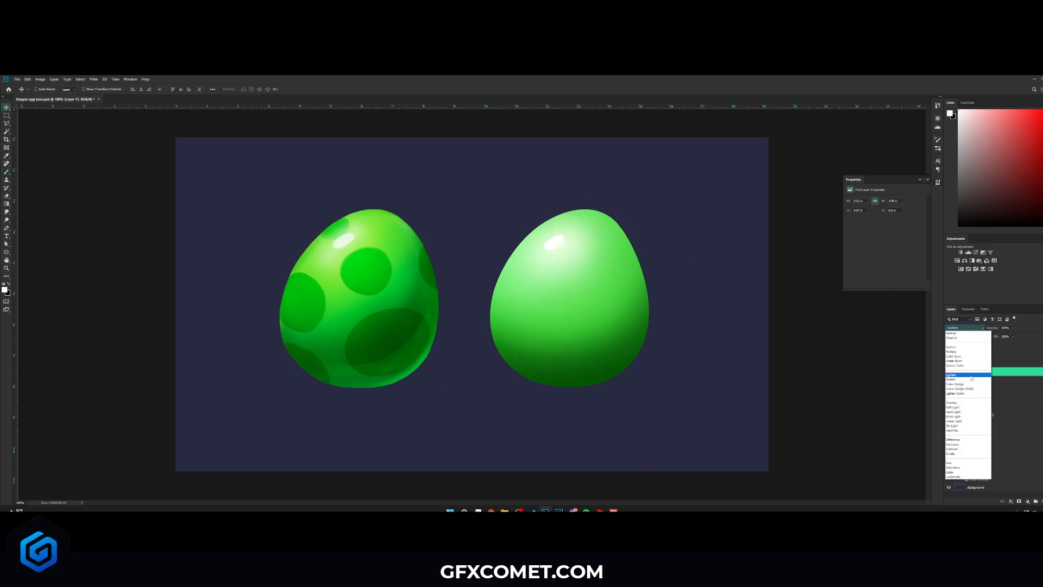
pyautogui.click(972, 380)
# - Open Blending Options for the egg shape layer and add Bevel & Emboss, adjusting its size and angle
pyautogui.rightClick(990, 441)
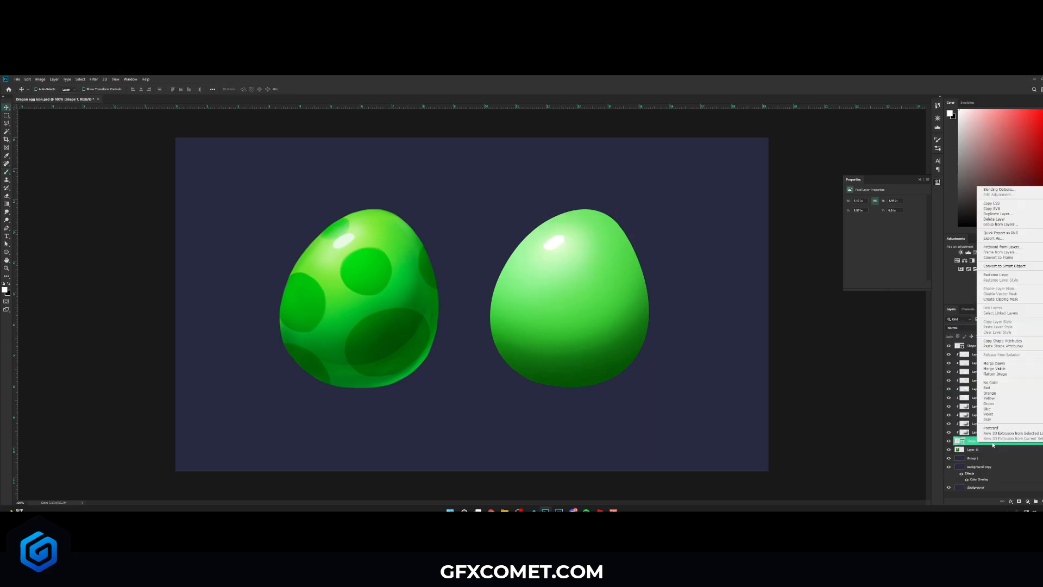
pyautogui.click(1000, 190)
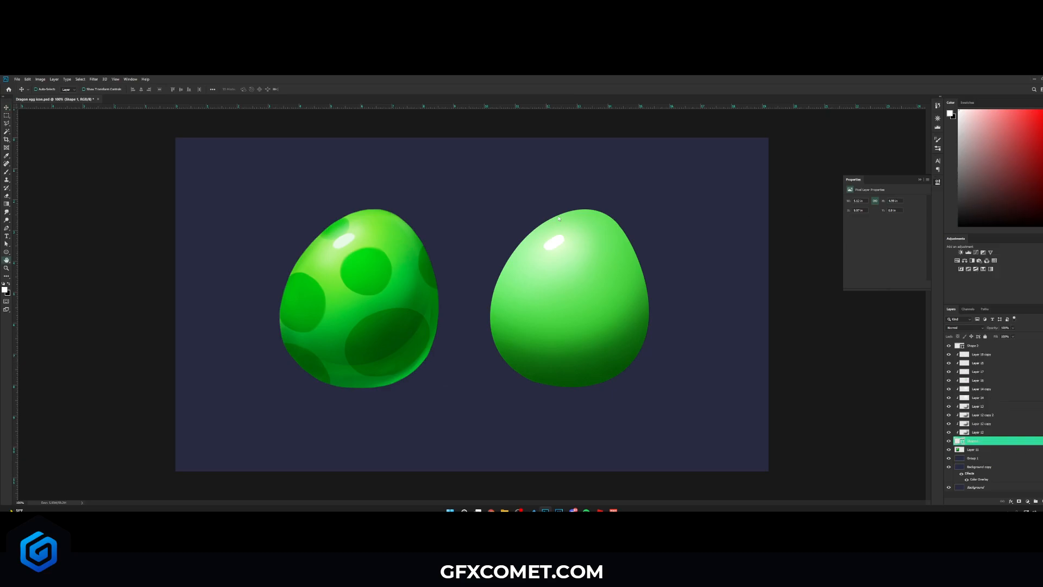
pyautogui.click(729, 278)
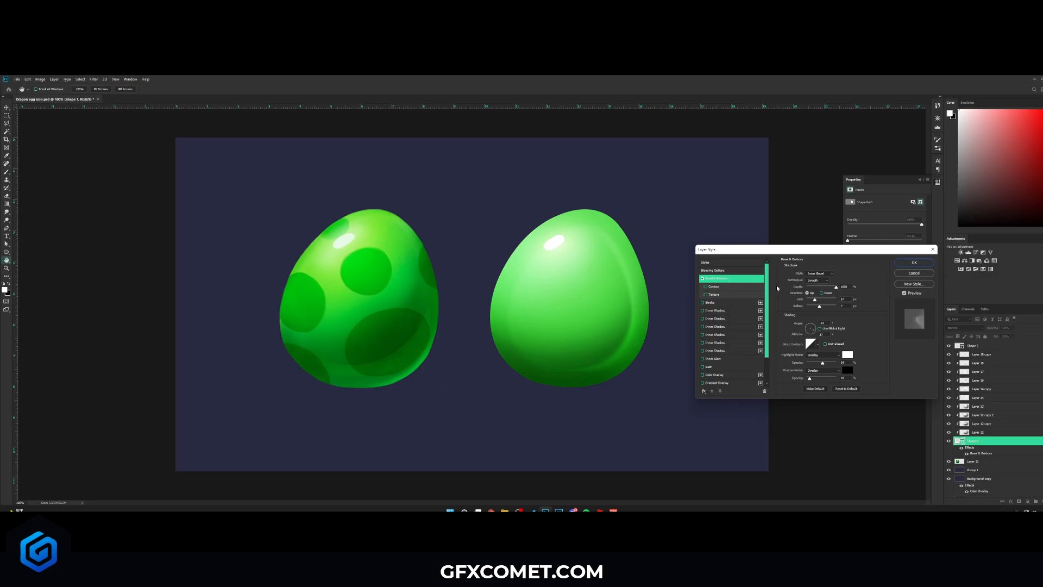
pyautogui.moveTo(806, 300); pyautogui.dragTo(847, 308)
pyautogui.click(813, 329)
pyautogui.moveTo(813, 328); pyautogui.dragTo(811, 328)
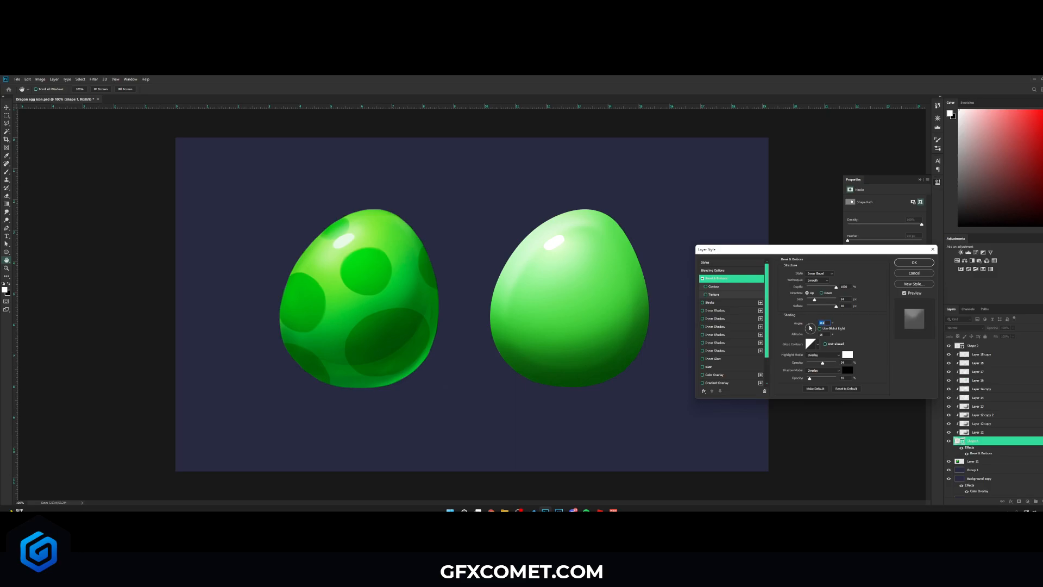
# - Try several gloss contours for the bevel and adjust its highlight and shadow opacities
pyautogui.click(818, 344)
pyautogui.click(800, 359)
pyautogui.click(791, 360)
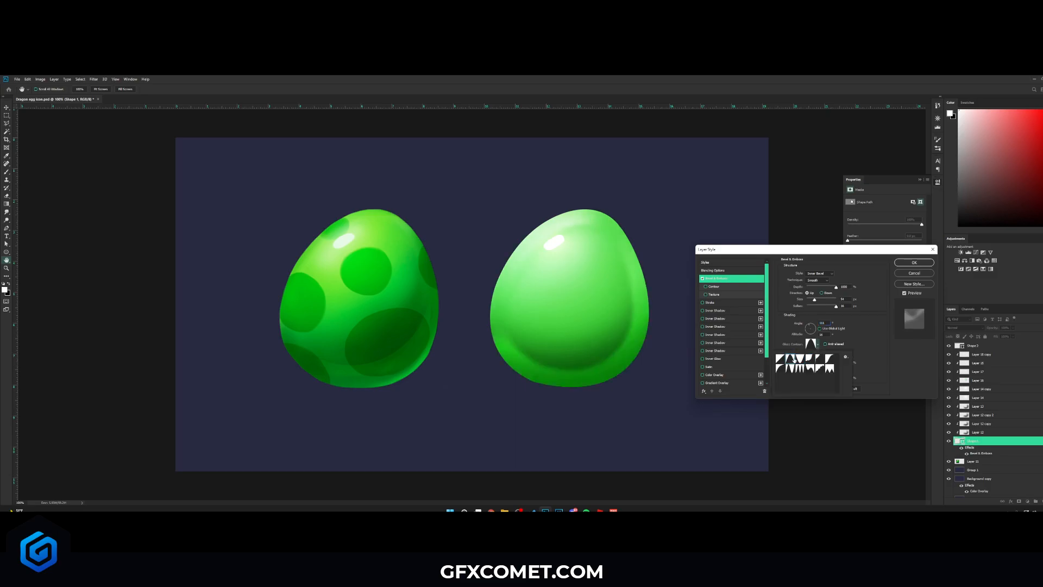
pyautogui.click(790, 369)
pyautogui.click(799, 370)
pyautogui.click(781, 360)
pyautogui.moveTo(815, 300)
pyautogui.mouseDown()
pyautogui.moveTo(827, 300)
pyautogui.moveTo(816, 301)
pyautogui.moveTo(809, 326)
pyautogui.moveTo(827, 300)
pyautogui.moveTo(813, 300)
pyautogui.moveTo(812, 363)
pyautogui.mouseUp()
pyautogui.click(818, 345)
pyautogui.click(799, 369)
pyautogui.click(791, 369)
pyautogui.click(818, 345)
pyautogui.click(781, 369)
pyautogui.click(812, 327)
pyautogui.moveTo(809, 378)
pyautogui.mouseDown()
pyautogui.moveTo(853, 378)
pyautogui.moveTo(806, 378)
pyautogui.mouseUp()
pyautogui.moveTo(811, 363); pyautogui.dragTo(809, 363)
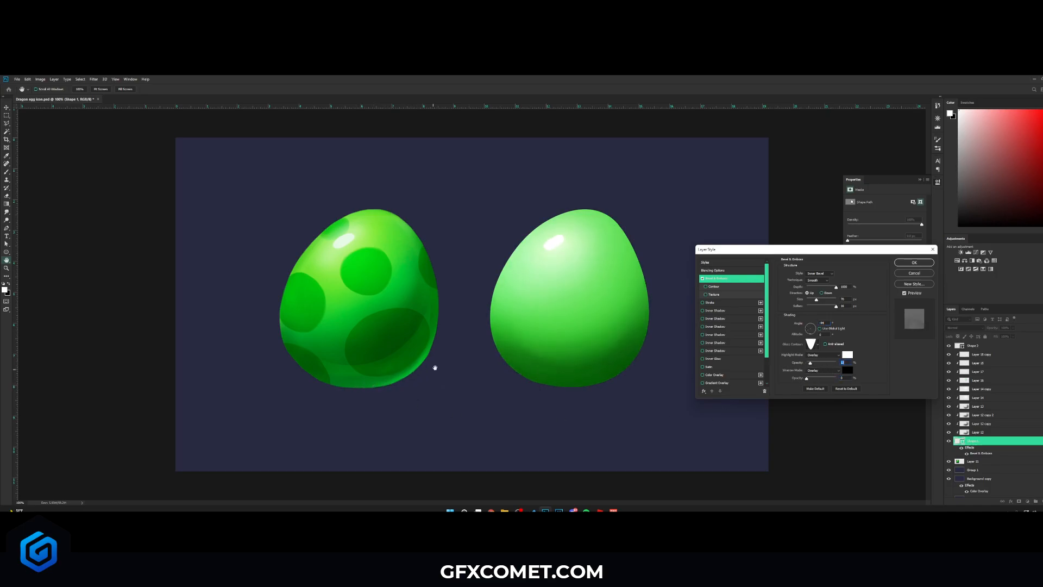
# - Enable Inner Shadow on the egg shape and set its colour to white
pyautogui.click(723, 312)
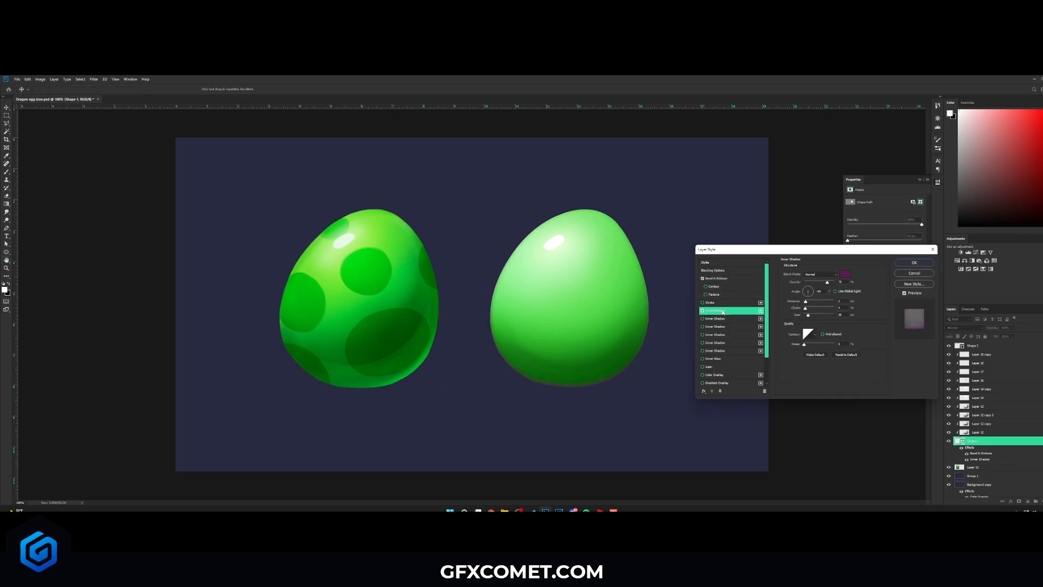
pyautogui.click(846, 274)
pyautogui.moveTo(802, 362); pyautogui.dragTo(769, 352)
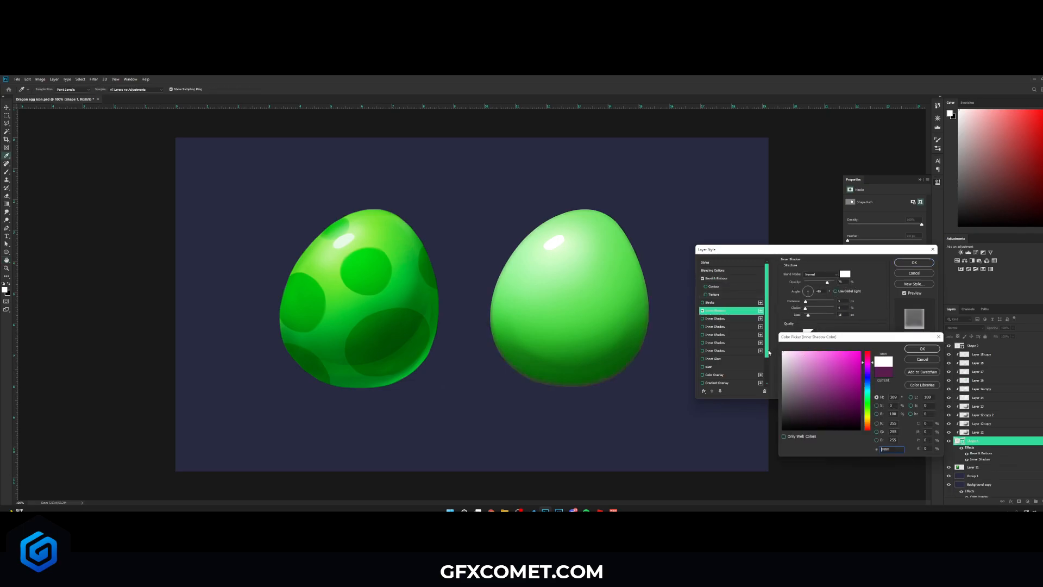
pyautogui.click(922, 349)
# - Set the inner shadow to Overlay blending, adjust its angle and opacity, and apply the layer style
pyautogui.click(810, 295)
pyautogui.moveTo(806, 301)
pyautogui.mouseDown()
pyautogui.moveTo(811, 316)
pyautogui.moveTo(806, 301)
pyautogui.mouseUp()
pyautogui.click(827, 277)
pyautogui.click(826, 320)
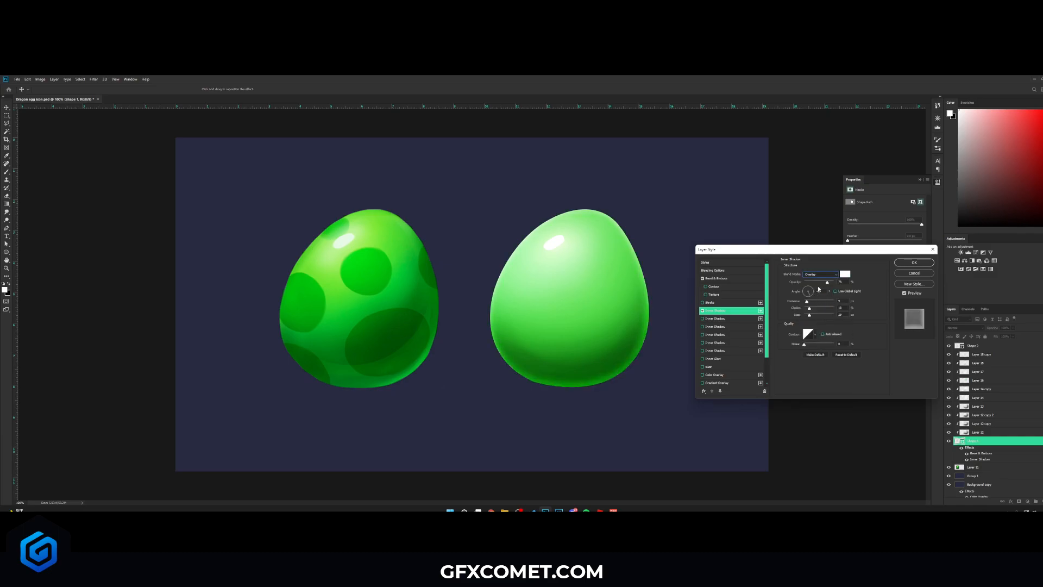
pyautogui.moveTo(815, 283)
pyautogui.mouseDown()
pyautogui.moveTo(825, 283)
pyautogui.moveTo(814, 296)
pyautogui.mouseUp()
pyautogui.click(915, 263)
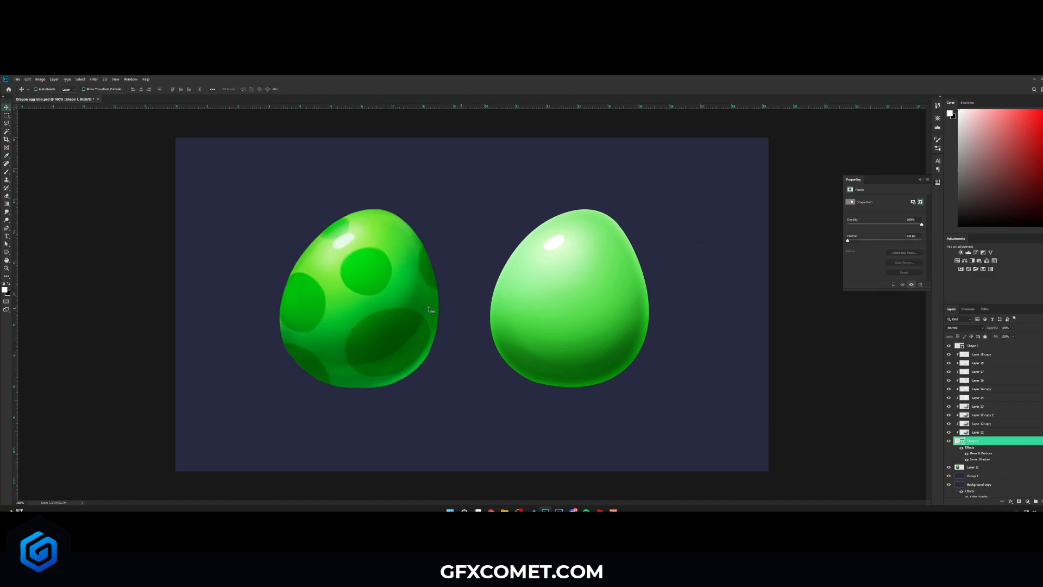
# - Trace a crescent path along the reference egg's lower edge with the Pen tool on a new layer
pyautogui.click(7, 228)
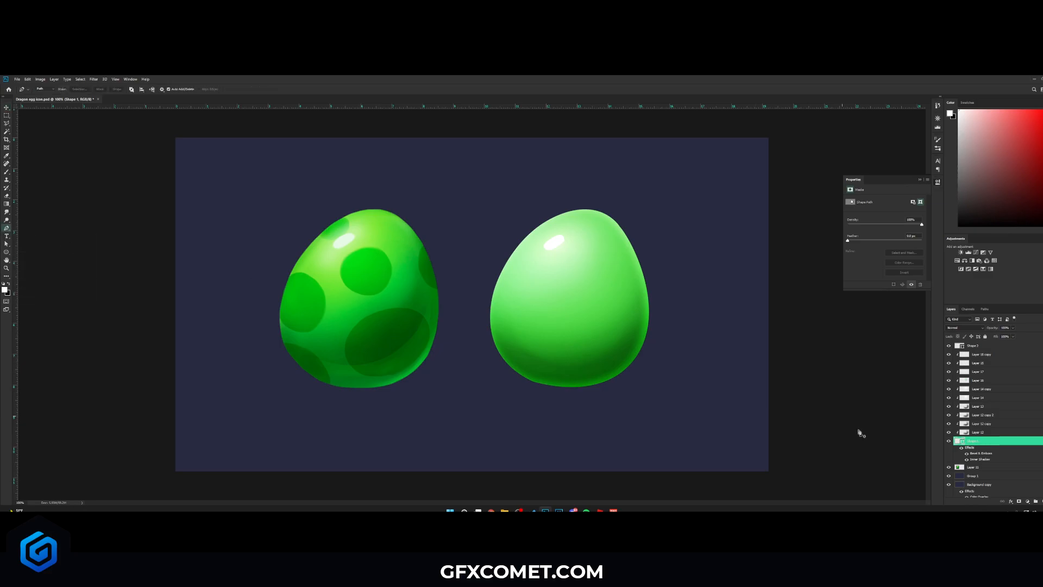
pyautogui.click(1042, 502)
pyautogui.keyDown('alt'); pyautogui.click(989, 359); pyautogui.keyUp('alt')
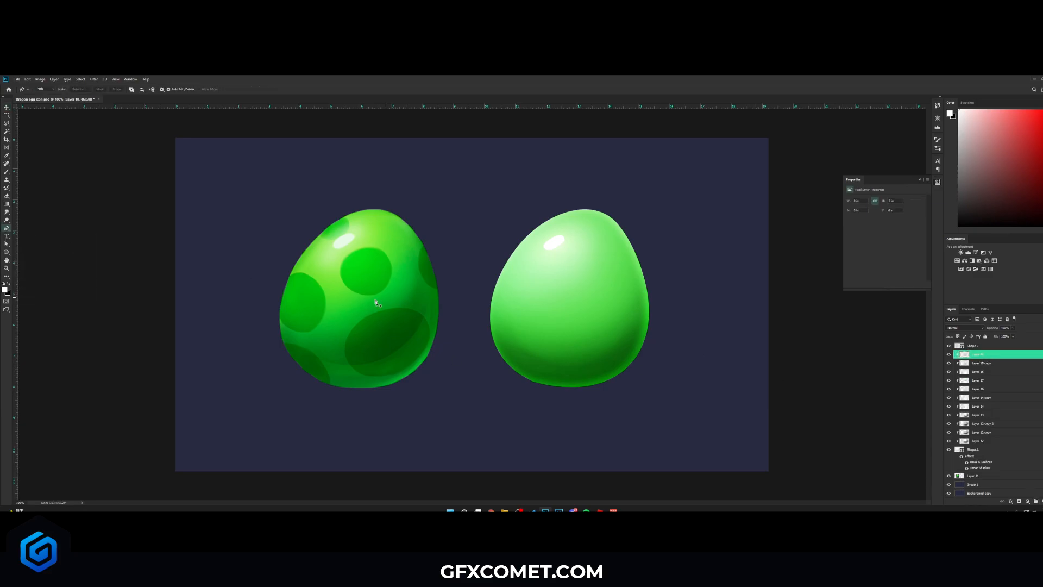
pyautogui.click(276, 321)
pyautogui.moveTo(401, 346); pyautogui.dragTo(464, 287)
pyautogui.click(433, 244)
pyautogui.moveTo(444, 238); pyautogui.dragTo(434, 206)
pyautogui.hotkey('ctrl', 'z')
pyautogui.moveTo(429, 295); pyautogui.dragTo(427, 270)
pyautogui.moveTo(426, 397); pyautogui.dragTo(419, 417)
pyautogui.moveTo(337, 419); pyautogui.dragTo(321, 417)
pyautogui.moveTo(250, 389); pyautogui.dragTo(244, 376)
pyautogui.moveTo(232, 340); pyautogui.dragTo(236, 334)
pyautogui.click(276, 323)
# - Make the crescent a white shape, move it onto the new egg's bottom edge, and set it to Overlay
pyautogui.click(116, 89)
pyautogui.press('v')
pyautogui.moveTo(435, 338); pyautogui.dragTo(630, 327)
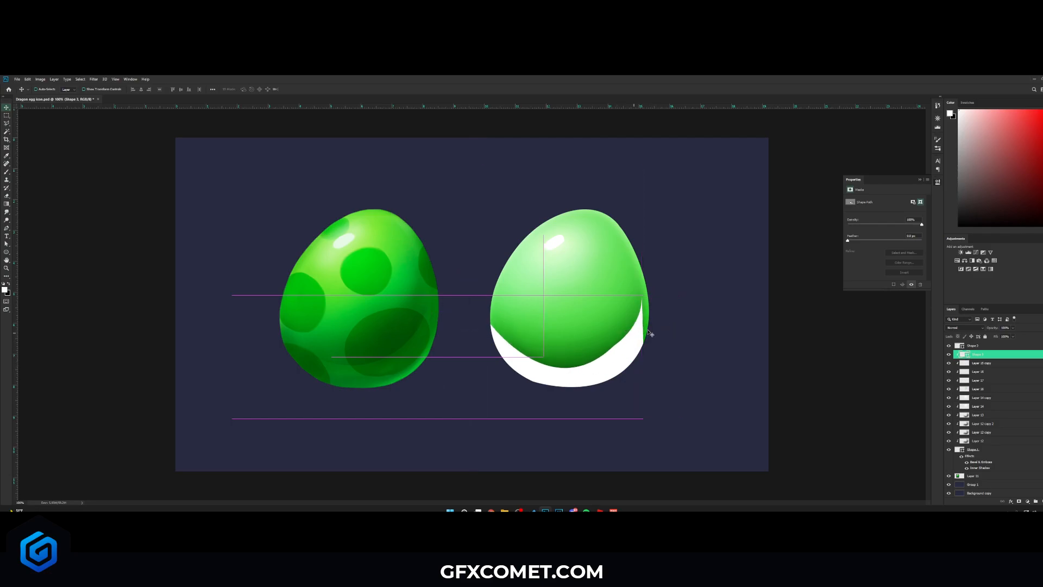
pyautogui.click(964, 328)
pyautogui.click(952, 403)
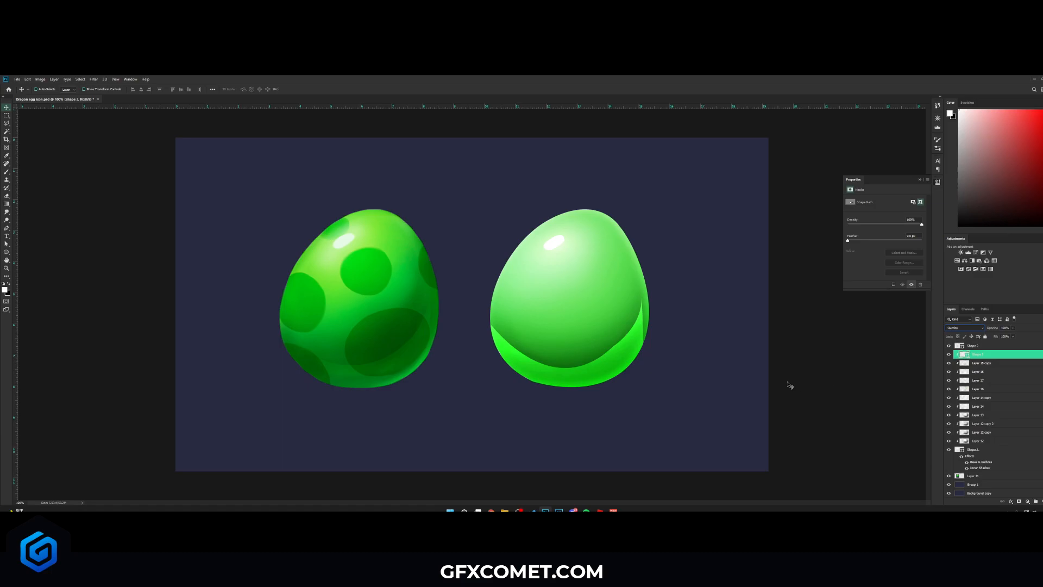
# - Soften the bright crescent on the egg's lower edge by erasing it with a large soft Eraser
pyautogui.press('e')
pyautogui.click(643, 327)
pyautogui.click(505, 234)
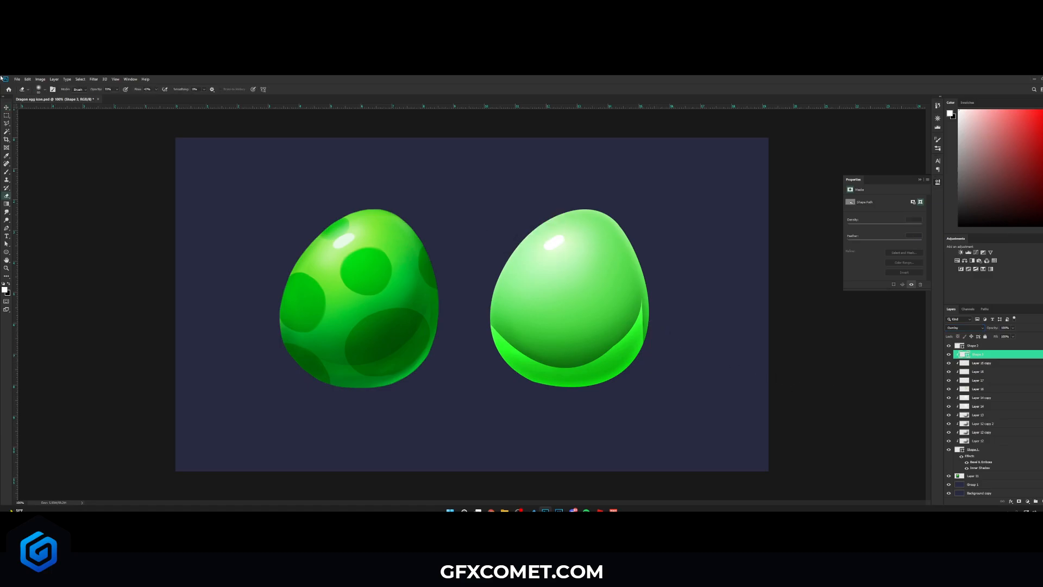
pyautogui.click(45, 89)
pyautogui.click(195, 78)
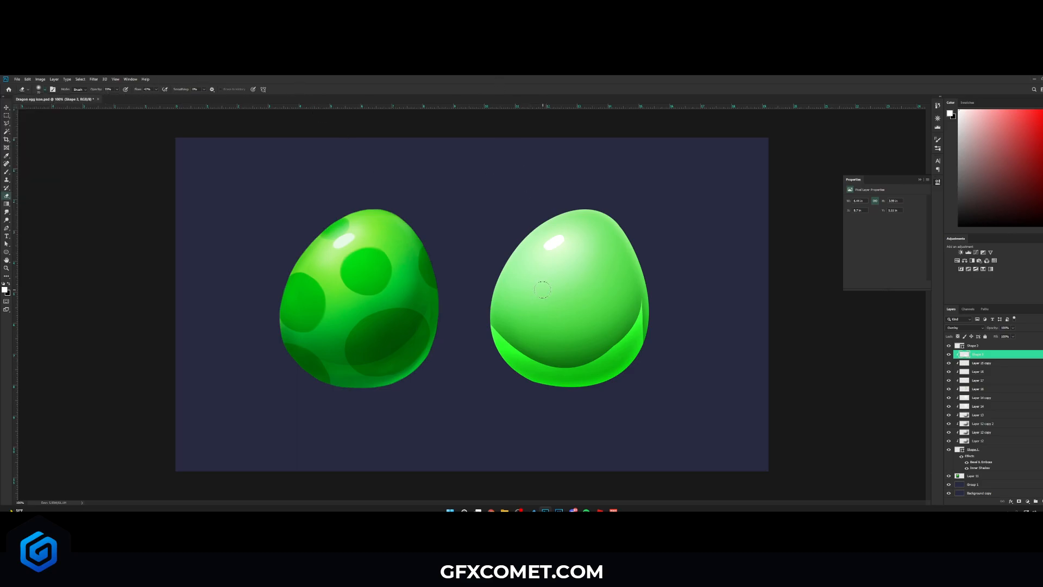
pyautogui.press(']')
pyautogui.press(']')
pyautogui.press(']')
pyautogui.press(']')
pyautogui.press(']')
pyautogui.press(']')
pyautogui.press(']')
pyautogui.moveTo(672, 286)
pyautogui.mouseDown()
pyautogui.moveTo(577, 332)
pyautogui.moveTo(675, 284)
pyautogui.moveTo(551, 323)
pyautogui.moveTo(659, 294)
pyautogui.moveTo(592, 322)
pyautogui.mouseUp()
pyautogui.moveTo(684, 338); pyautogui.dragTo(575, 403)
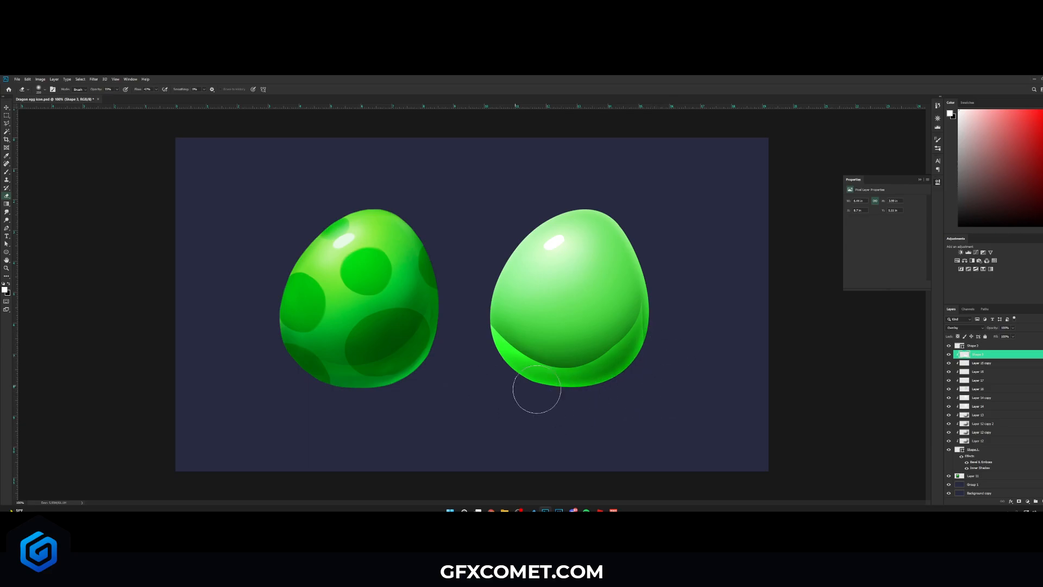
pyautogui.moveTo(510, 386)
pyautogui.mouseDown()
pyautogui.moveTo(583, 402)
pyautogui.moveTo(643, 371)
pyautogui.moveTo(614, 378)
pyautogui.moveTo(647, 342)
pyautogui.moveTo(667, 354)
pyautogui.moveTo(577, 392)
pyautogui.moveTo(564, 385)
pyautogui.moveTo(593, 390)
pyautogui.mouseUp()
pyautogui.moveTo(509, 371)
pyautogui.mouseDown()
pyautogui.moveTo(503, 392)
pyautogui.moveTo(499, 342)
pyautogui.mouseUp()
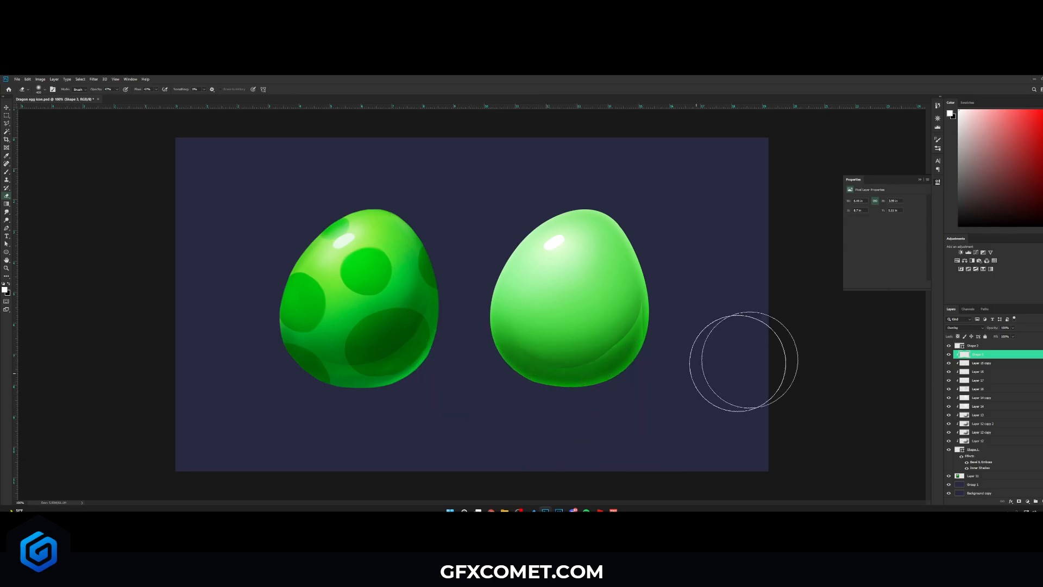
# - Set the crescent layer to Normal blending, lower its opacity, and nudge it into place
pyautogui.press('v')
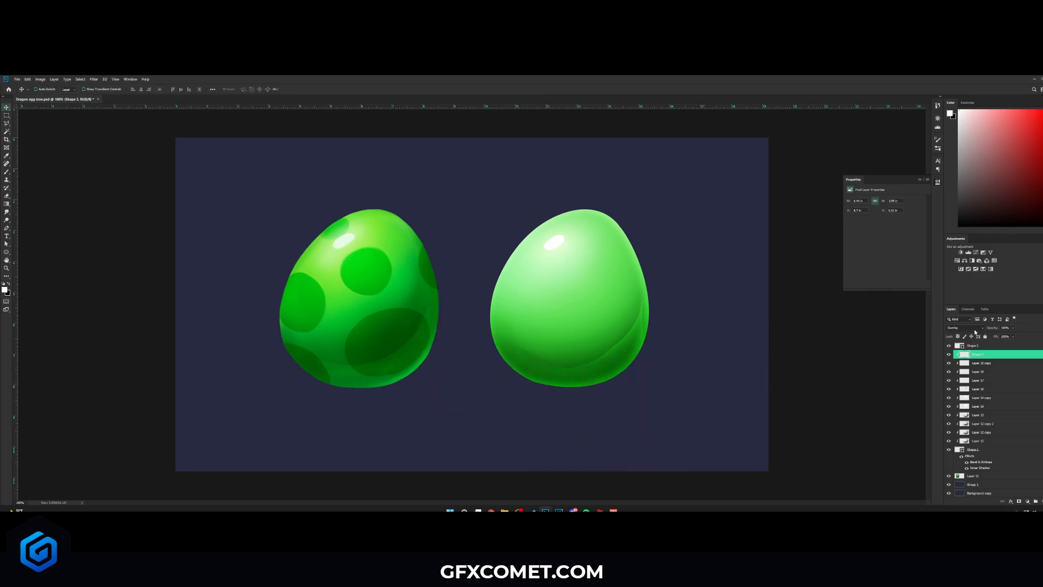
pyautogui.moveTo(706, 326); pyautogui.dragTo(701, 322)
pyautogui.click(964, 328)
pyautogui.click(957, 329)
pyautogui.moveTo(909, 326); pyautogui.dragTo(929, 327)
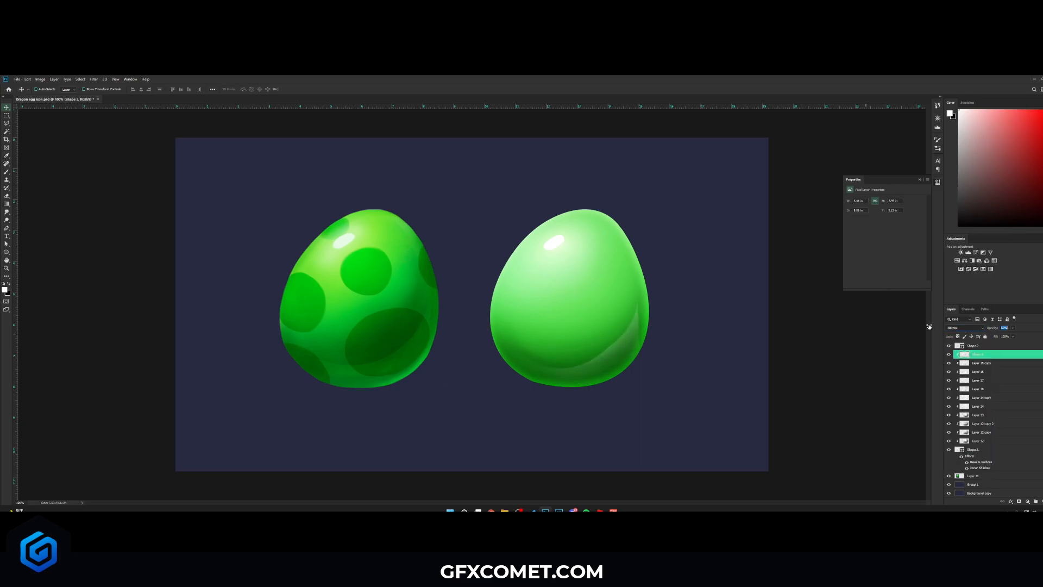
pyautogui.moveTo(711, 324); pyautogui.dragTo(686, 326)
# - Draw a white circle on the egg's upper middle with the Ellipse tool, clipped to the egg shape
pyautogui.click(8, 253)
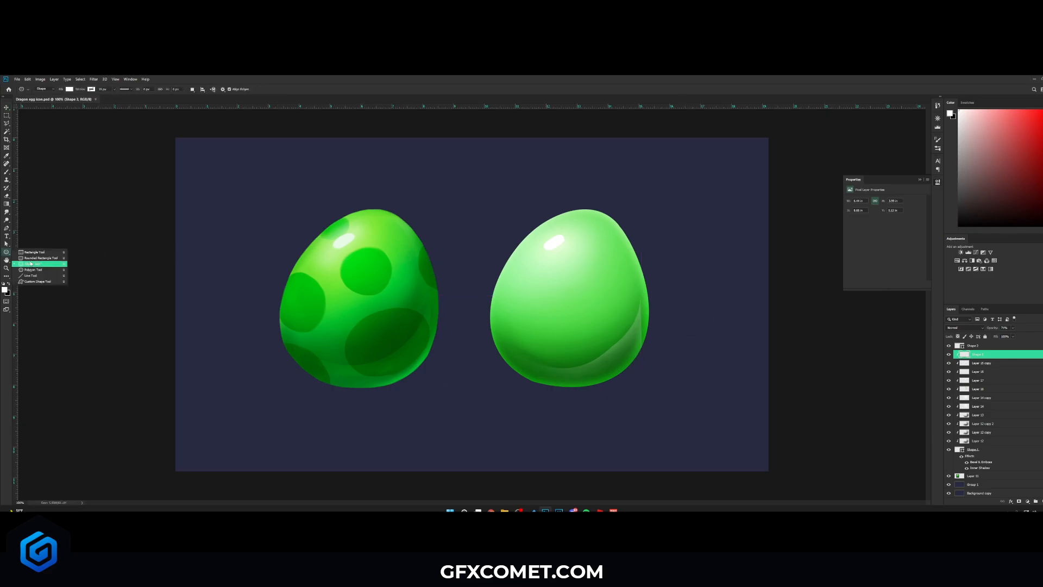
pyautogui.click(33, 259)
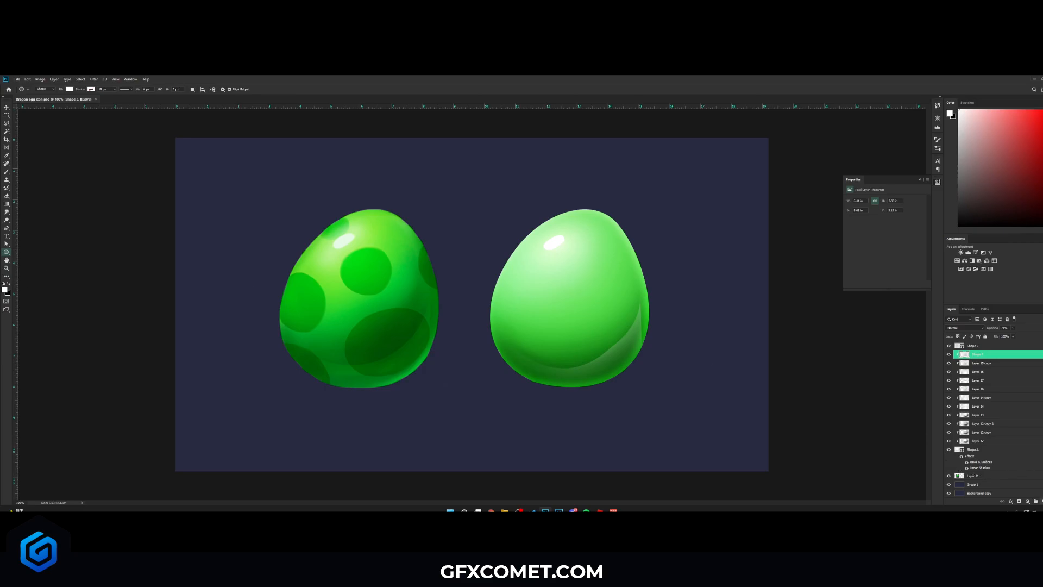
pyautogui.click(1042, 501)
pyautogui.rightClick(1014, 355)
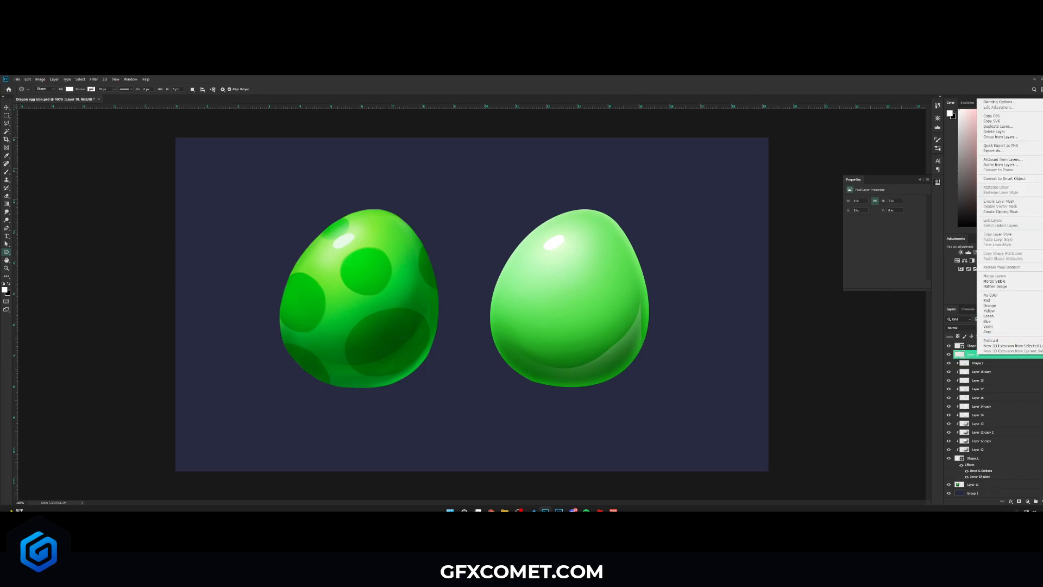
pyautogui.click(1008, 212)
pyautogui.moveTo(364, 267)
pyautogui.mouseDown()
pyautogui.moveTo(401, 245)
pyautogui.moveTo(593, 270)
pyautogui.mouseUp()
pyautogui.press('v')
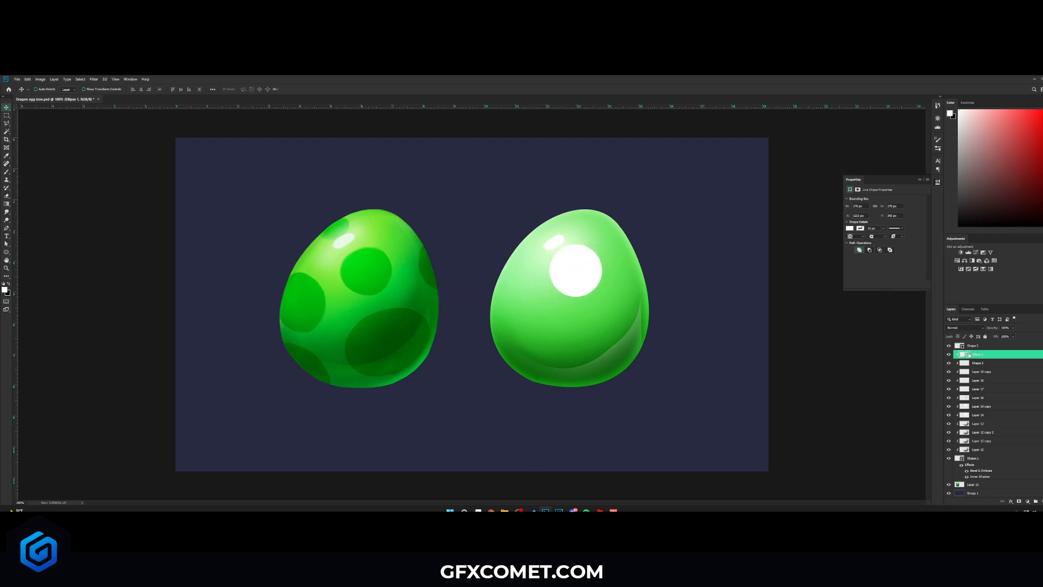
# - Sample a dark green from the reference egg's spot as the circle's fill and nudge the circle
pyautogui.doubleClick(969, 355)
pyautogui.click(367, 270)
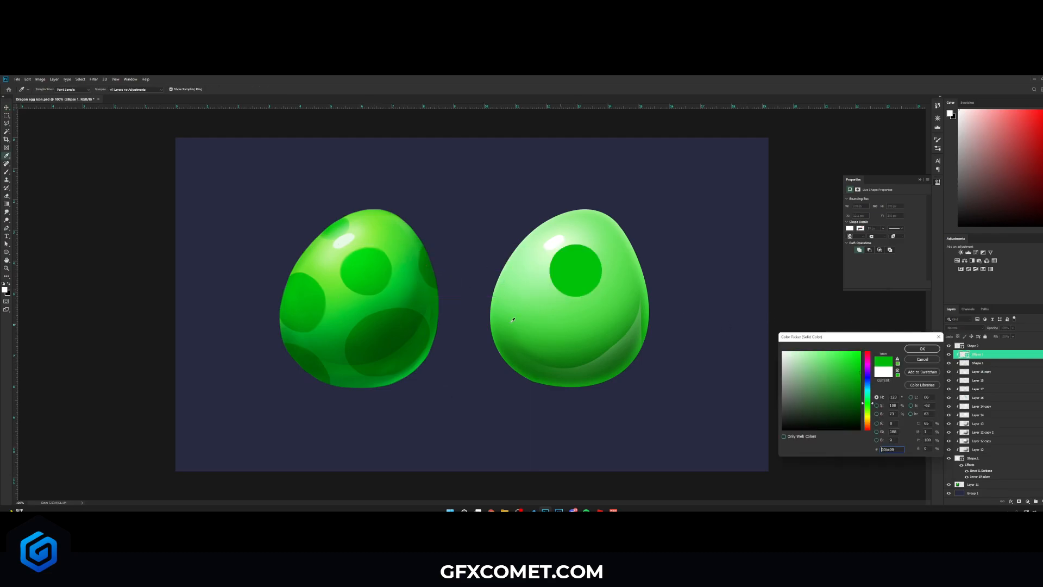
pyautogui.click(391, 321)
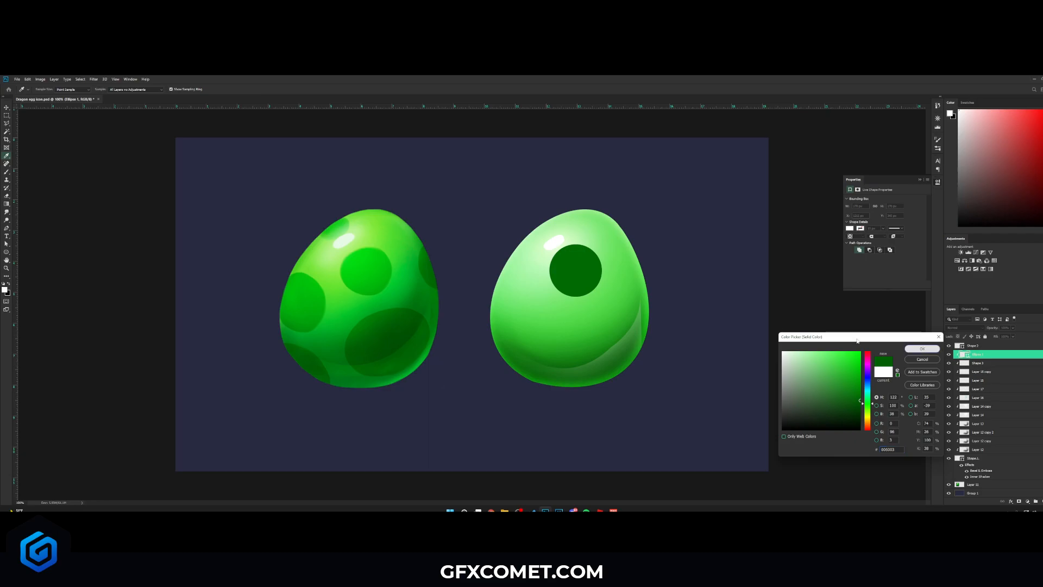
pyautogui.press('Return')
pyautogui.moveTo(592, 270); pyautogui.dragTo(598, 270)
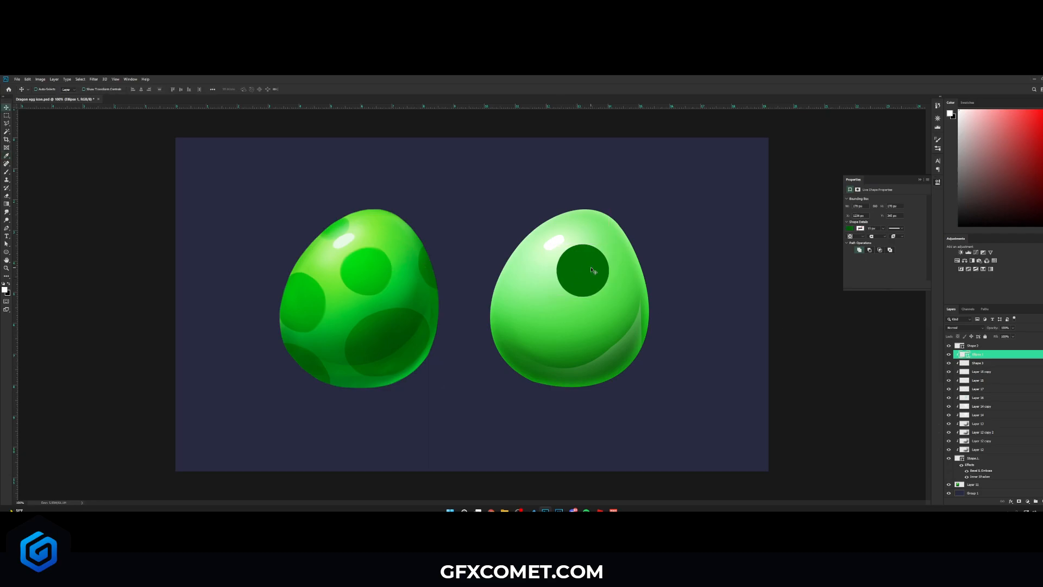
# - Warp the circle into an irregular egg spot shape with two Warp transforms
pyautogui.hotkey('ctrl', 't')
pyautogui.rightClick(588, 264)
pyautogui.click(614, 302)
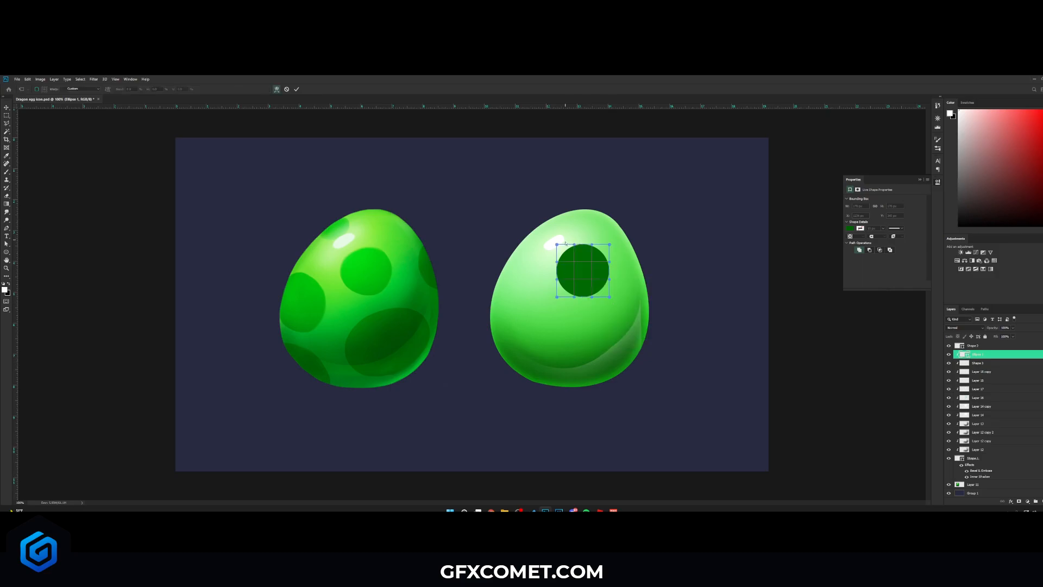
pyautogui.moveTo(591, 245); pyautogui.dragTo(599, 268)
pyautogui.moveTo(610, 279); pyautogui.dragTo(566, 255)
pyautogui.press('Return')
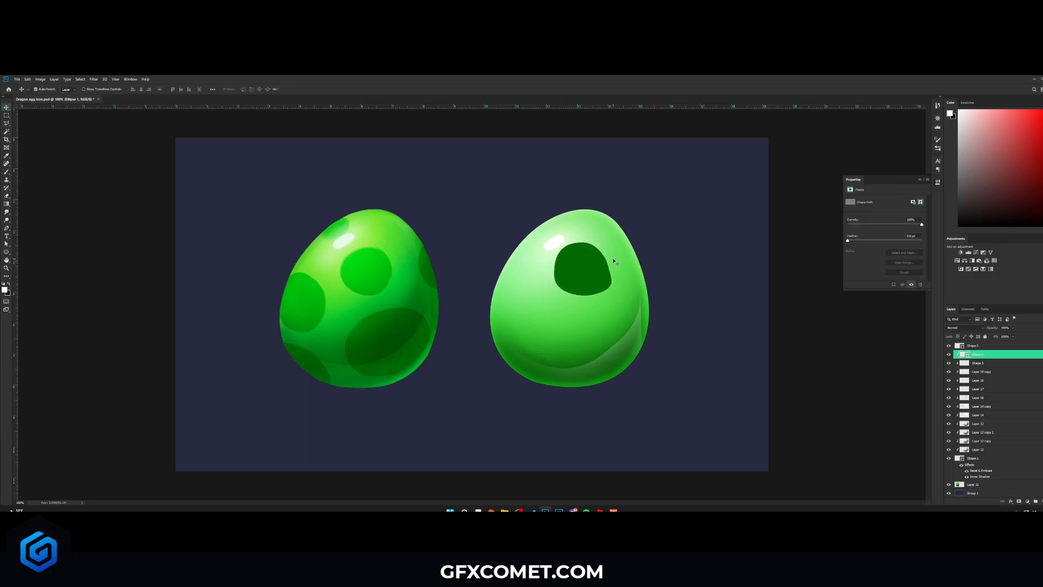
pyautogui.hotkey('ctrl', 't')
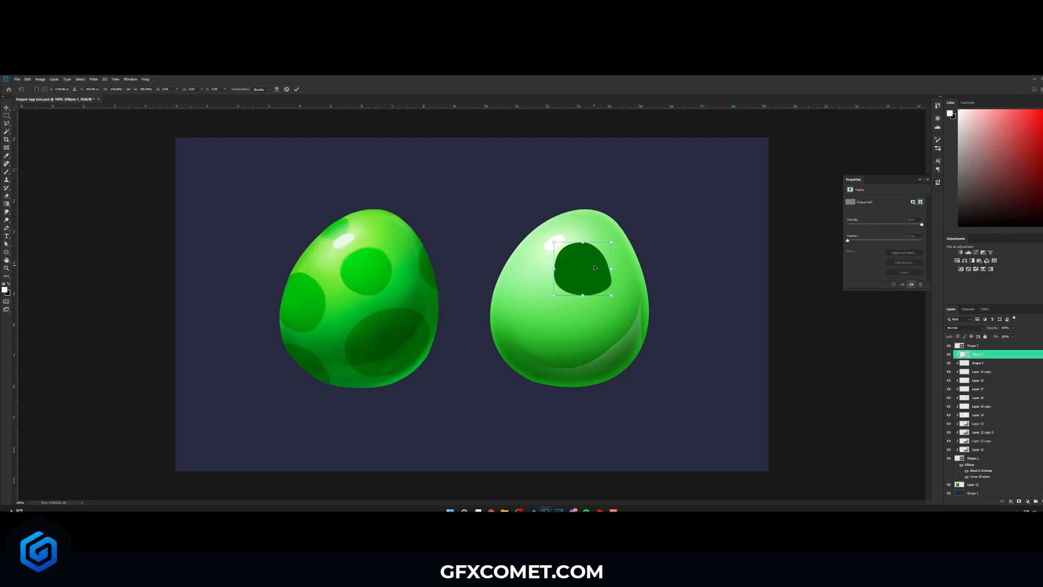
pyautogui.rightClick(595, 267)
pyautogui.click(624, 300)
pyautogui.moveTo(612, 241); pyautogui.dragTo(608, 242)
pyautogui.moveTo(612, 295); pyautogui.dragTo(624, 291)
pyautogui.press('Return')
# - Set the spot layer to Overlay blending and scale the spot down slightly
pyautogui.click(970, 327)
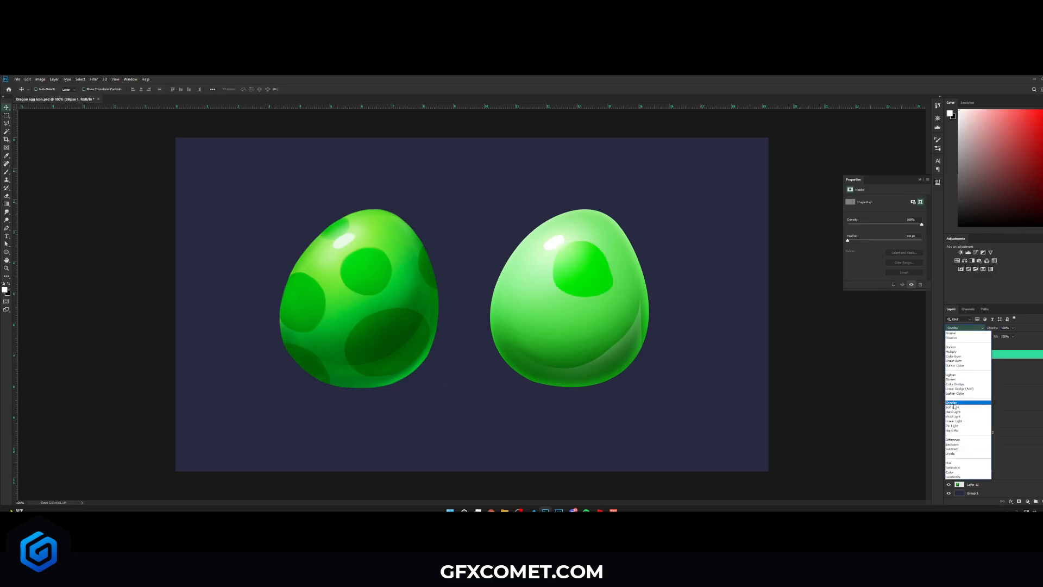
pyautogui.click(959, 402)
pyautogui.hotkey('ctrl', 't')
pyautogui.moveTo(608, 242); pyautogui.dragTo(604, 246)
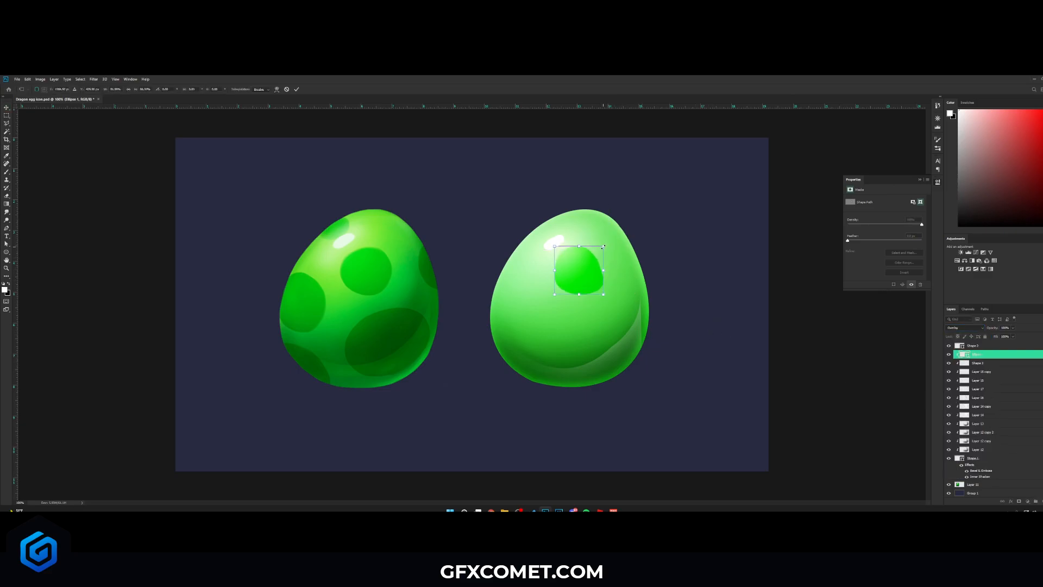
pyautogui.press('Return')
# - Change the spot's fill colour to a darker green
pyautogui.doubleClick(967, 357)
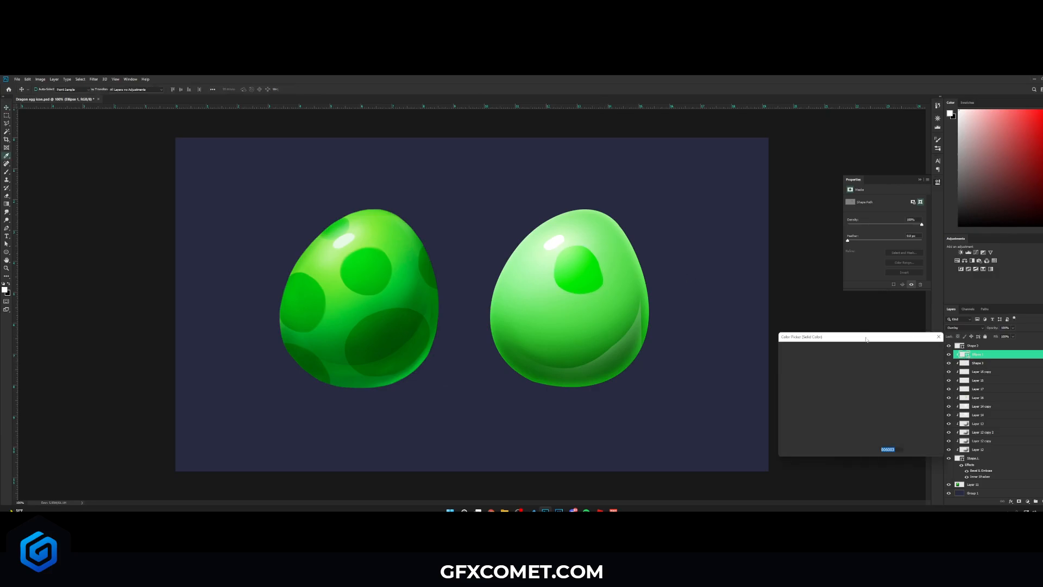
pyautogui.moveTo(850, 411); pyautogui.dragTo(860, 428)
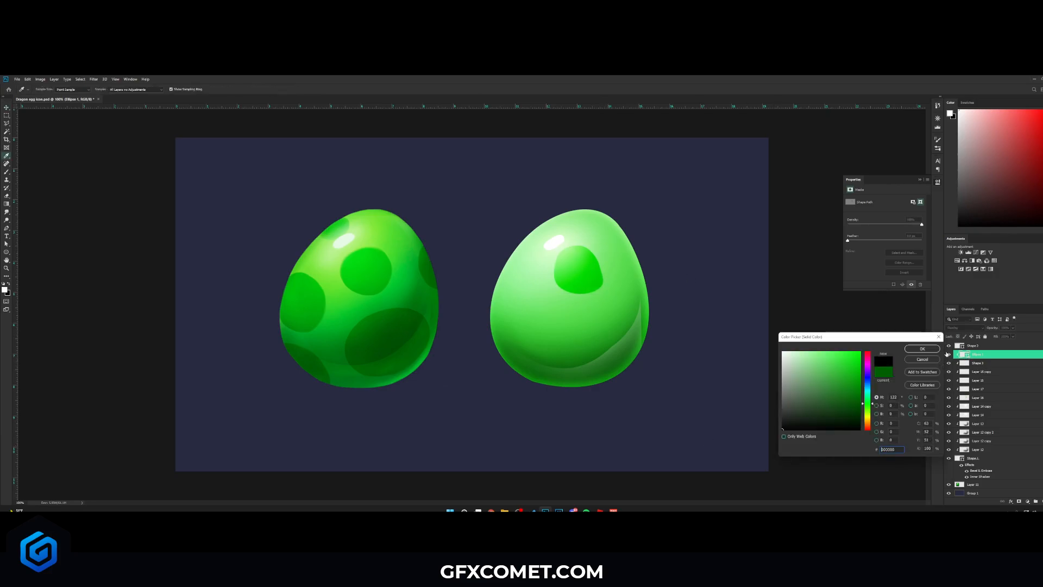
pyautogui.click(922, 349)
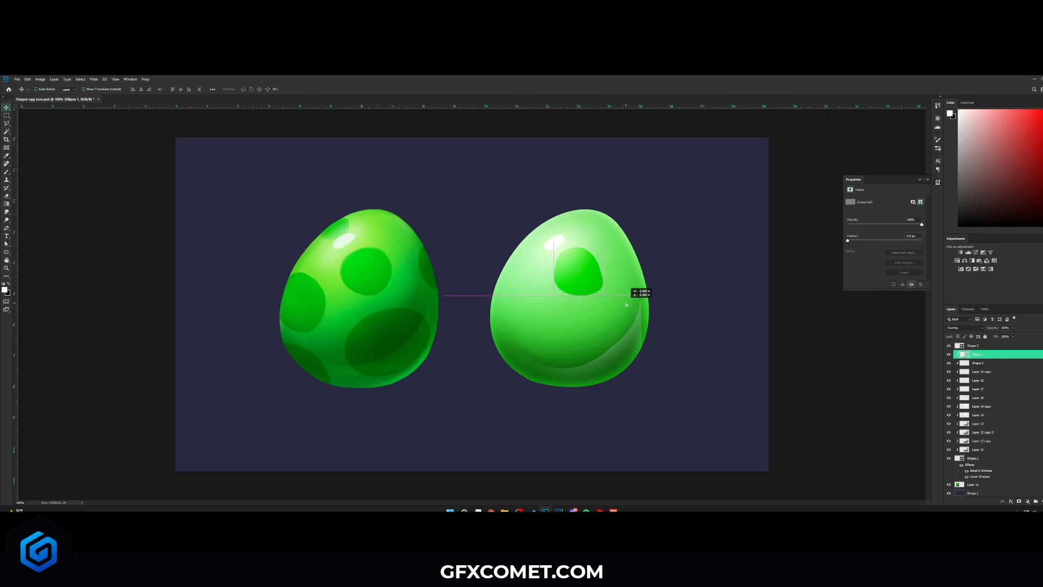
# - Duplicate the spot, then enlarge and warp the copy over the egg's lower right side
pyautogui.moveTo(620, 272); pyautogui.dragTo(639, 356)
pyautogui.hotkey('ctrl', 't')
pyautogui.moveTo(624, 320)
pyautogui.mouseDown()
pyautogui.moveTo(663, 314)
pyautogui.moveTo(662, 293)
pyautogui.moveTo(671, 312)
pyautogui.moveTo(654, 321)
pyautogui.moveTo(585, 297)
pyautogui.moveTo(631, 307)
pyautogui.mouseUp()
pyautogui.press('Return')
pyautogui.hotkey('ctrl', 't')
pyautogui.rightClick(631, 332)
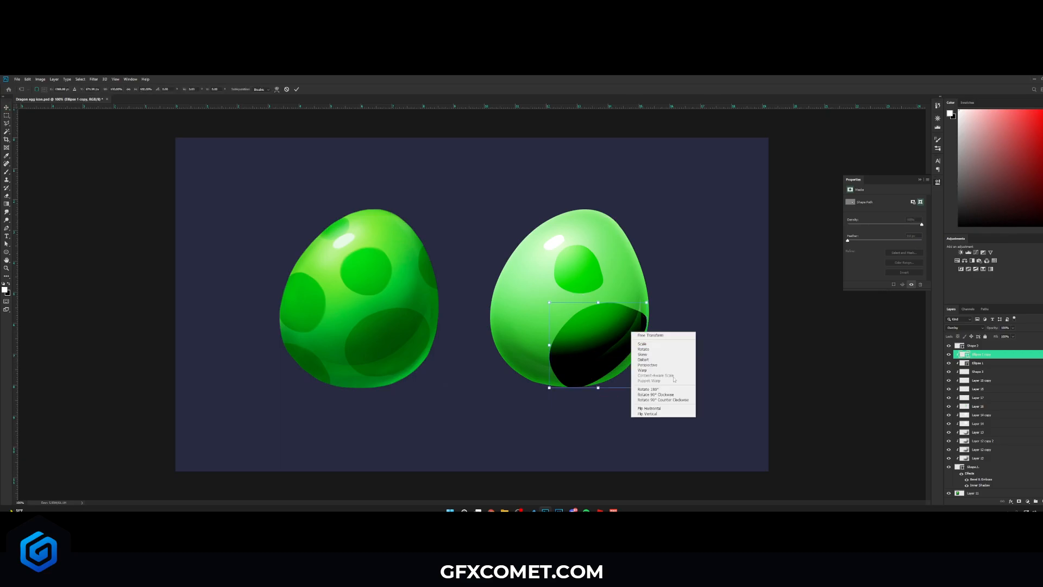
pyautogui.click(665, 371)
pyautogui.moveTo(610, 361); pyautogui.dragTo(606, 361)
pyautogui.press('Return')
# - Move both spot layers down the stack to sit directly above the egg shape layer
pyautogui.click(965, 327)
pyautogui.click(966, 328)
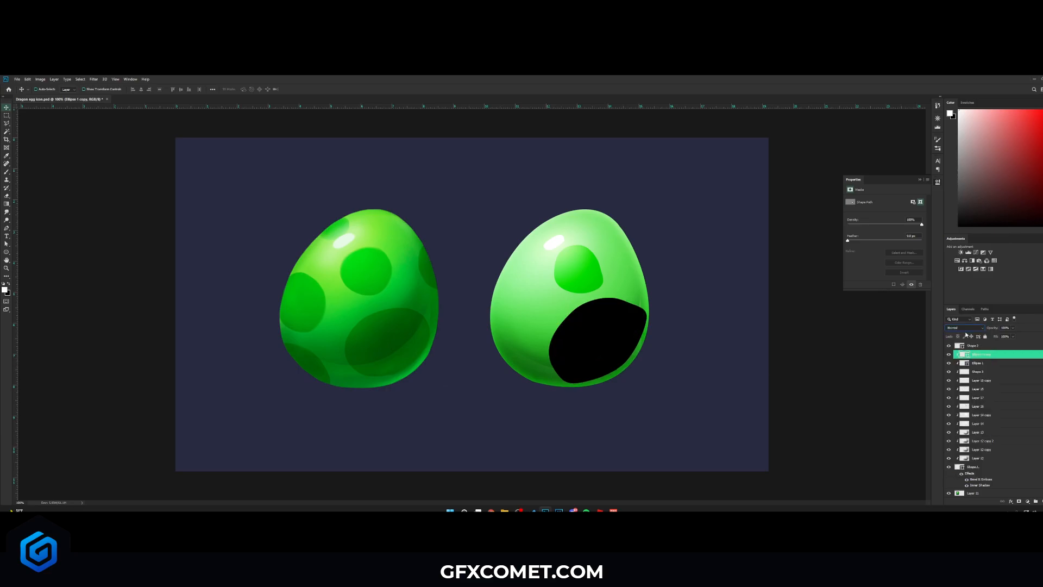
pyautogui.moveTo(967, 355); pyautogui.dragTo(978, 458)
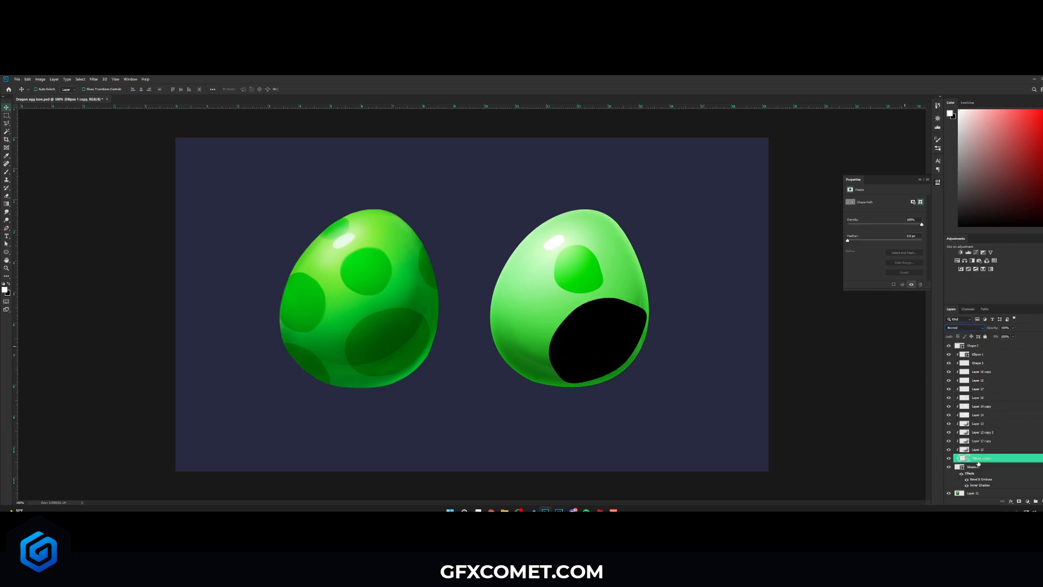
pyautogui.moveTo(996, 358); pyautogui.dragTo(978, 455)
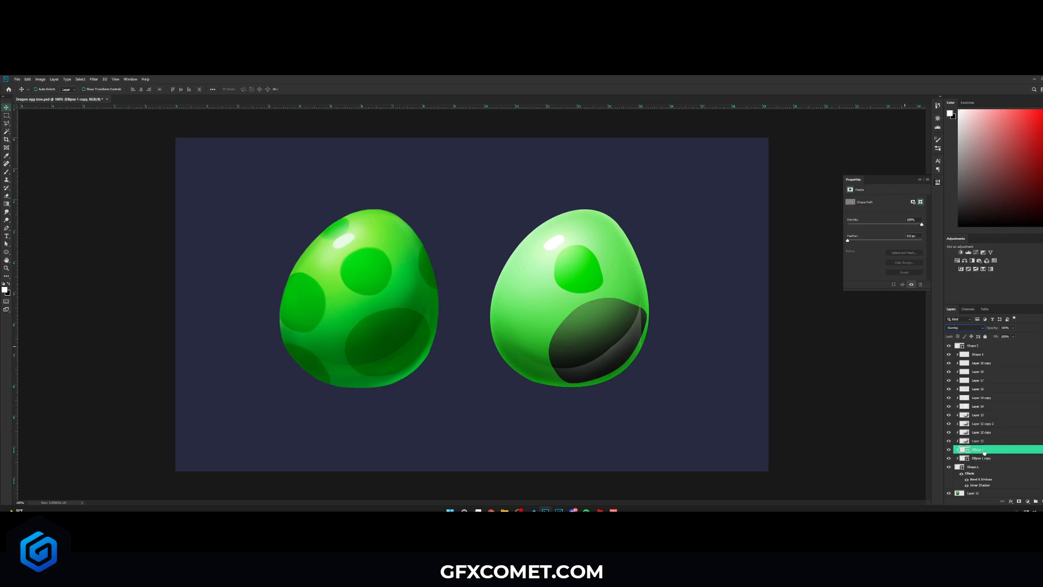
# - Sample the reference egg's dark spot colour for the large spot and lower its opacity
pyautogui.doubleClick(964, 450)
pyautogui.click(397, 326)
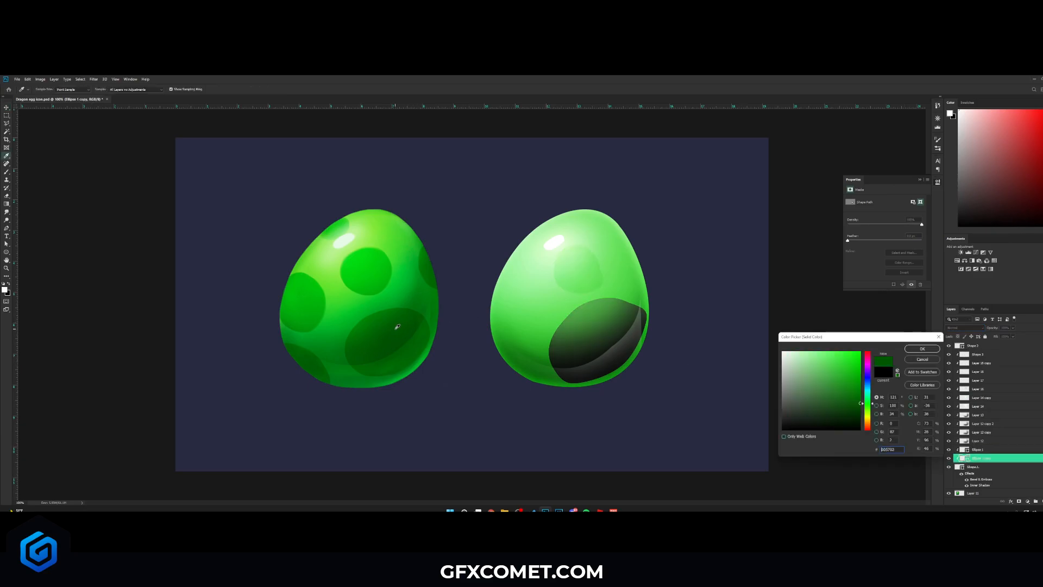
pyautogui.click(922, 348)
pyautogui.moveTo(986, 329); pyautogui.dragTo(959, 330)
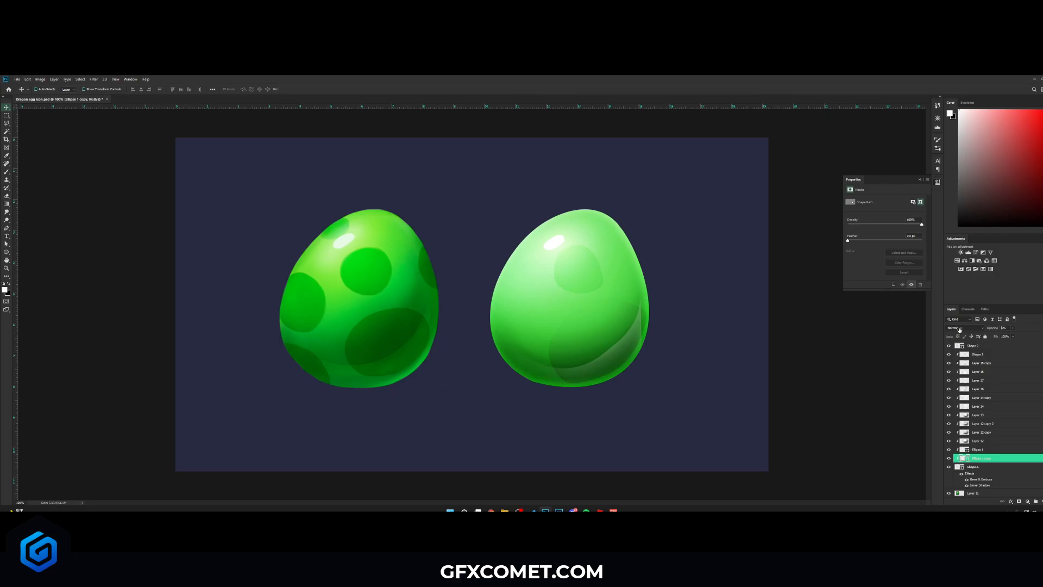
# - Save the file, duplicate the spot shapes around the egg's edges, and set the last copy to 30% opacity
pyautogui.hotkey('ctrl', 's')
pyautogui.click(978, 450)
pyautogui.moveTo(617, 262); pyautogui.dragTo(678, 258)
pyautogui.moveTo(578, 269); pyautogui.dragTo(560, 280)
pyautogui.hotkey('ctrl', 't')
pyautogui.press('Return')
pyautogui.moveTo(547, 298); pyautogui.dragTo(544, 341)
pyautogui.hotkey('ctrl', 't')
pyautogui.press('Return')
pyautogui.moveTo(551, 385); pyautogui.dragTo(548, 383)
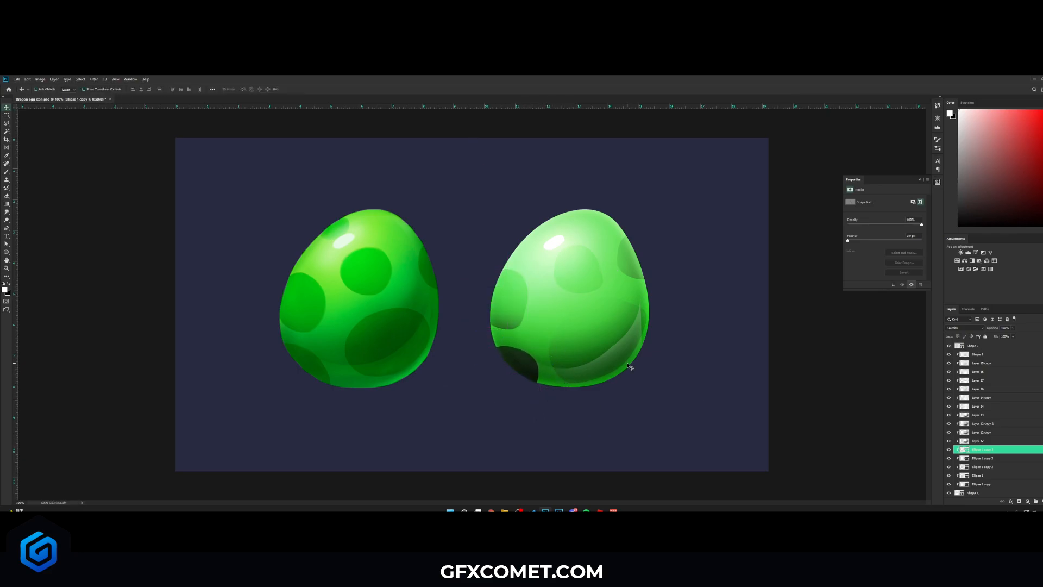
pyautogui.press('3')
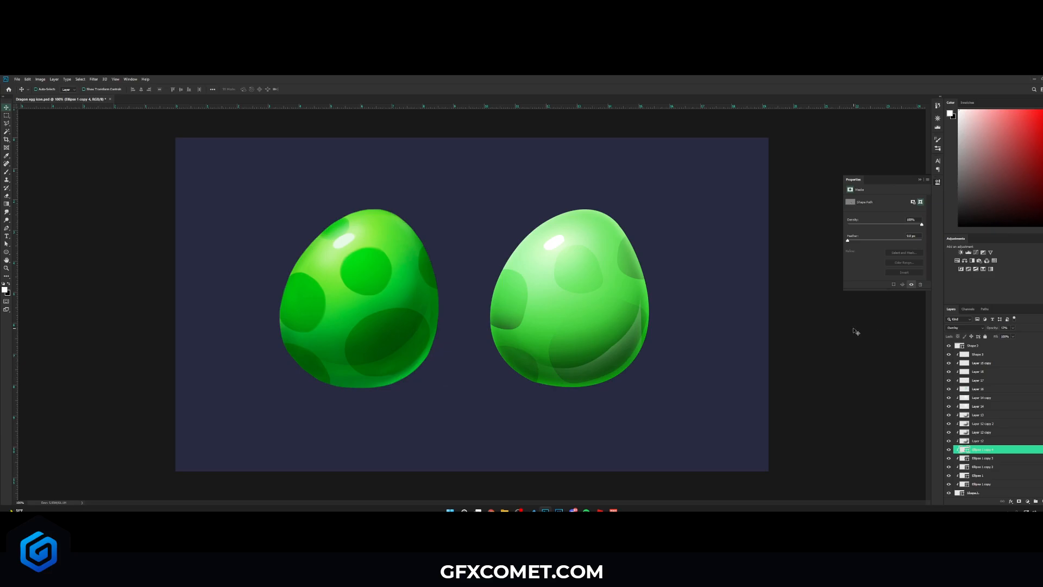
# - On a new layer, paint black shading along the egg's lower and right edges with a soft brush
pyautogui.hotkey('ctrl', 'shift', 'alt', 'n')
pyautogui.press('b')
pyautogui.press('x')
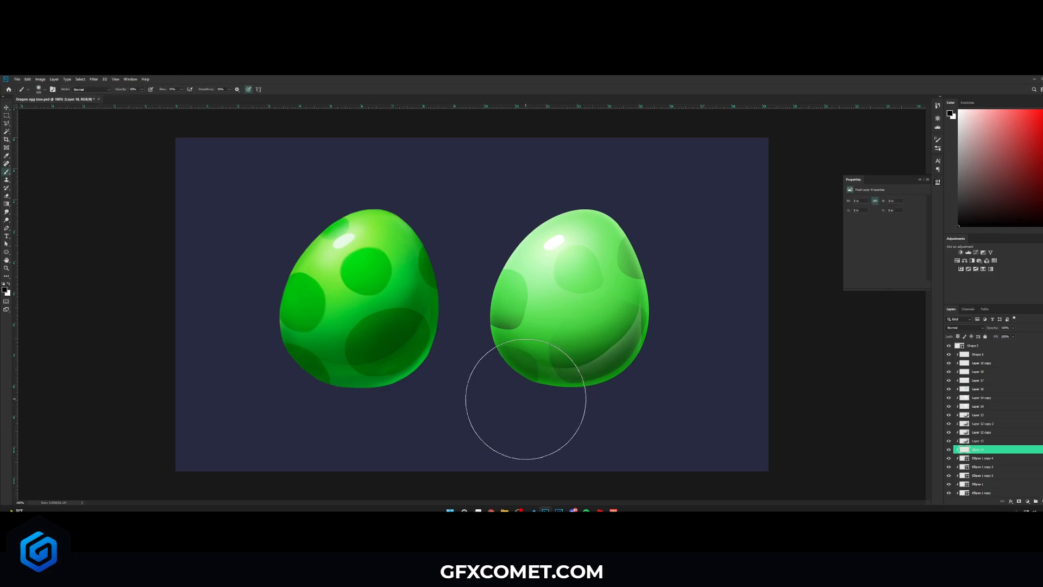
pyautogui.moveTo(482, 408)
pyautogui.mouseDown()
pyautogui.moveTo(569, 401)
pyautogui.moveTo(535, 405)
pyautogui.moveTo(470, 391)
pyautogui.mouseUp()
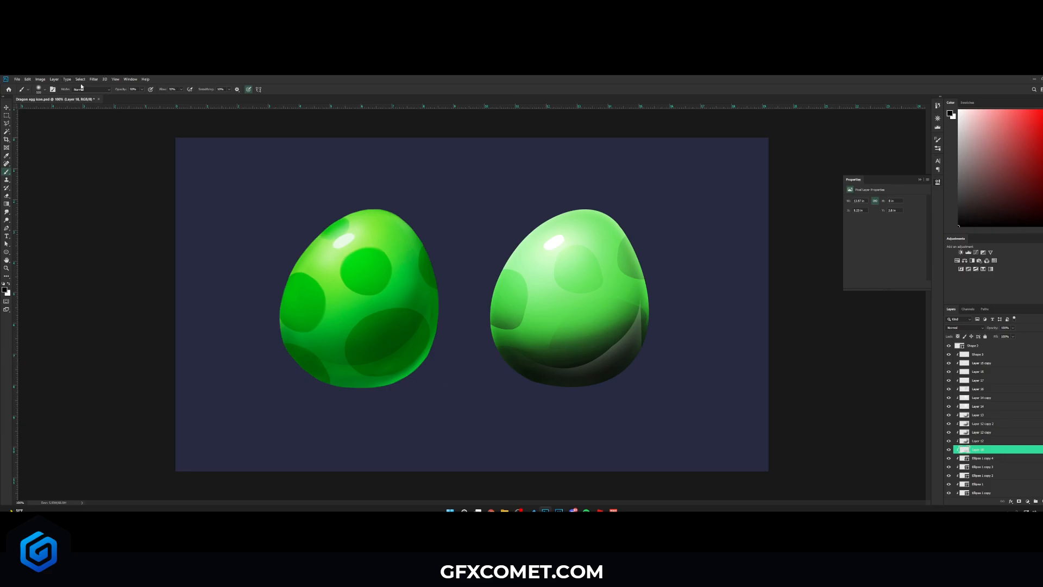
pyautogui.hotkey('ctrl', 'z')
pyautogui.click(122, 91)
pyautogui.moveTo(711, 294)
pyautogui.mouseDown()
pyautogui.moveTo(537, 395)
pyautogui.moveTo(456, 392)
pyautogui.moveTo(657, 325)
pyautogui.moveTo(711, 208)
pyautogui.mouseUp()
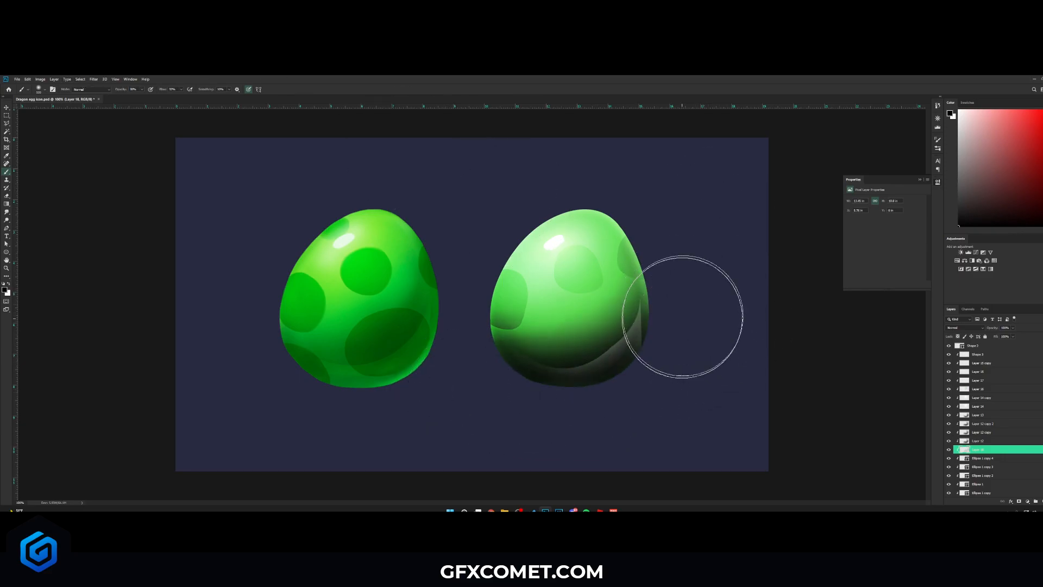
# - Set the shading layer to Soft Light blending and lower its opacity
pyautogui.press('v')
pyautogui.click(964, 327)
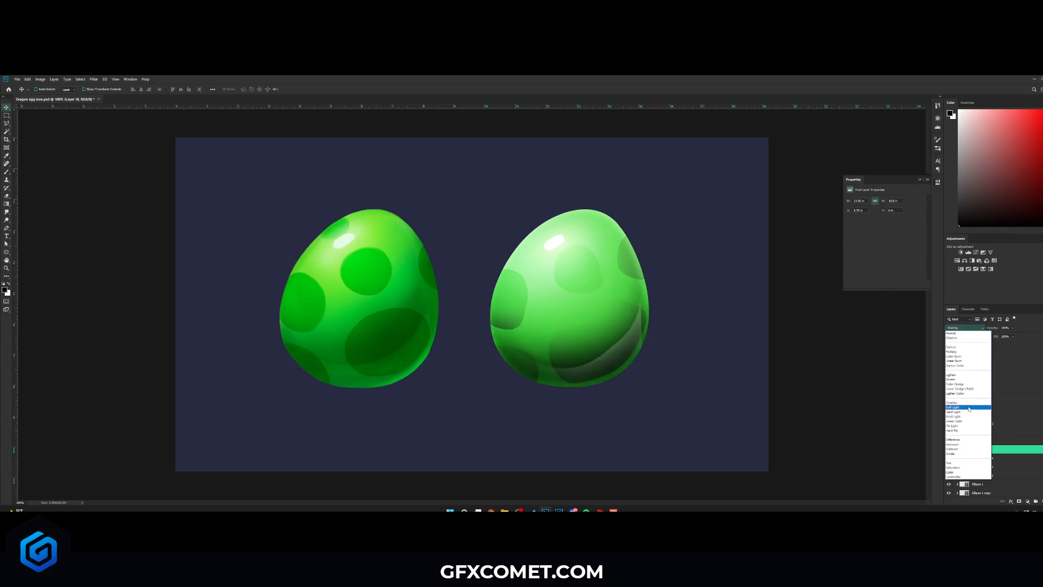
pyautogui.click(969, 408)
pyautogui.moveTo(991, 329); pyautogui.dragTo(865, 336)
pyautogui.scroll(-2, 1001, 476)
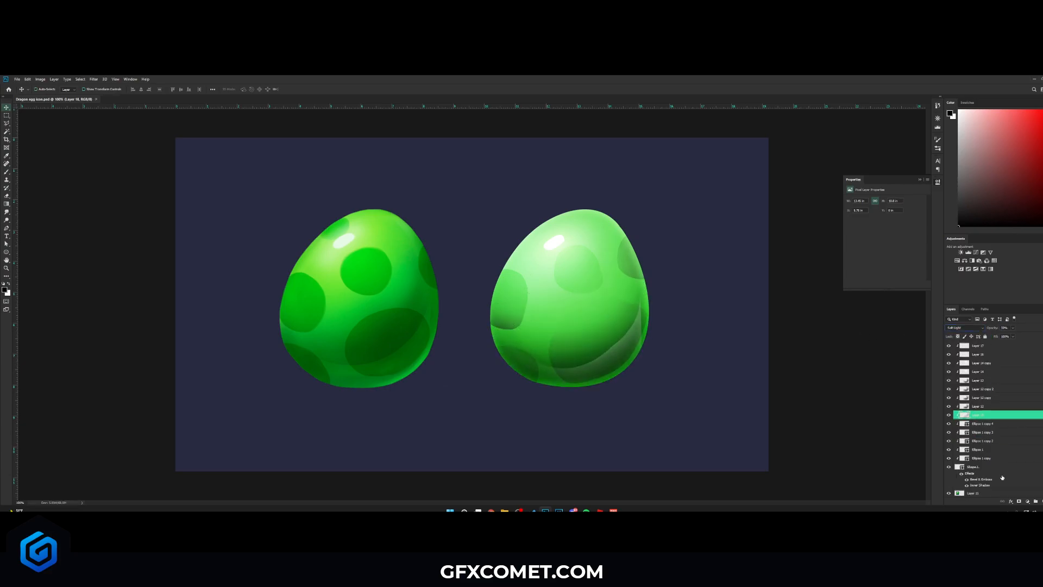
# - Adjust the egg shape's layer style settings and apply them
pyautogui.doubleClick(1003, 467)
pyautogui.click(719, 310)
pyautogui.moveTo(809, 301)
pyautogui.mouseDown()
pyautogui.moveTo(786, 283)
pyautogui.moveTo(810, 283)
pyautogui.mouseUp()
pyautogui.click(812, 295)
pyautogui.click(922, 265)
pyautogui.scroll(2, 1000, 405)
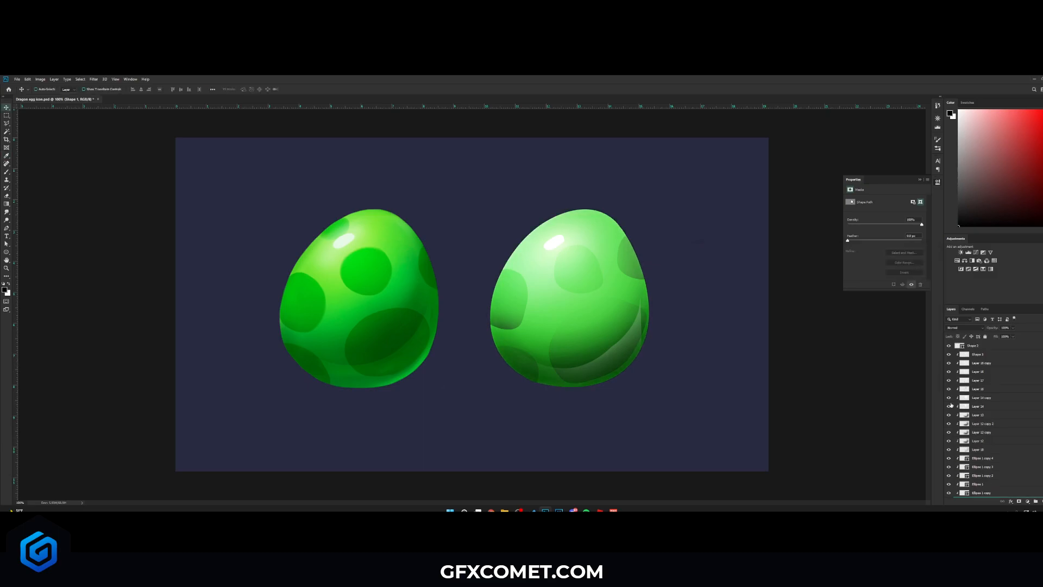
# - Toggle a shading layer's visibility to compare and lower its opacity
pyautogui.click(949, 397)
pyautogui.click(949, 398)
pyautogui.click(950, 398)
pyautogui.click(949, 398)
pyautogui.click(982, 398)
pyautogui.moveTo(992, 328); pyautogui.dragTo(904, 329)
pyautogui.click(949, 389)
pyautogui.click(949, 388)
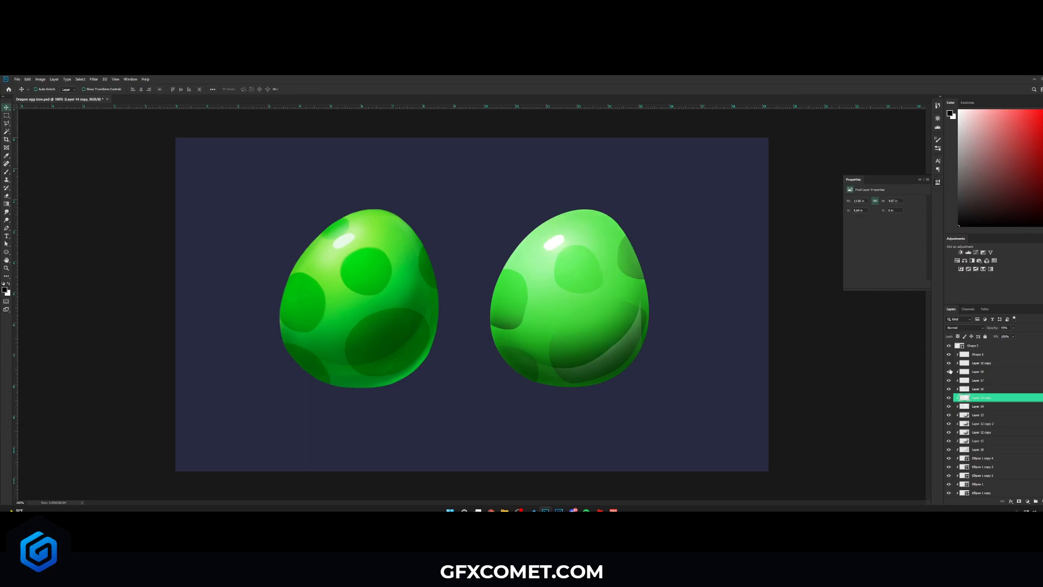
# - Select all the egg's layers and put them into a group
pyautogui.click(961, 355)
pyautogui.click(994, 346)
pyautogui.scroll(-3, 1009, 449)
pyautogui.keyDown('shift'); pyautogui.click(958, 441); pyautogui.keyUp('shift')
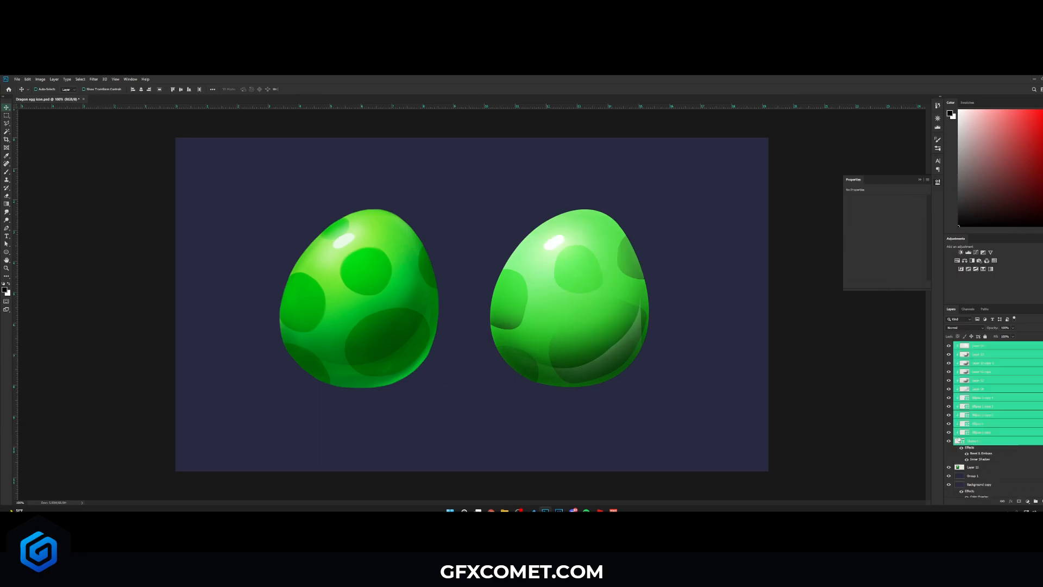
pyautogui.hotkey('ctrl', 'g')
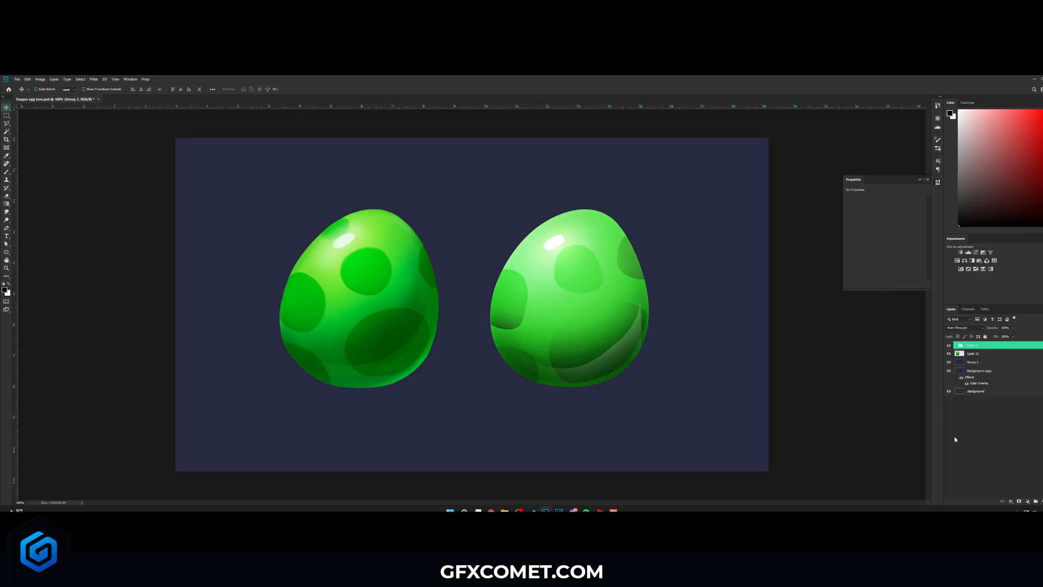
# - Duplicate the egg group, convert the copy to a smart object, and move it to the canvas centre
pyautogui.hotkey('ctrl', 'j')
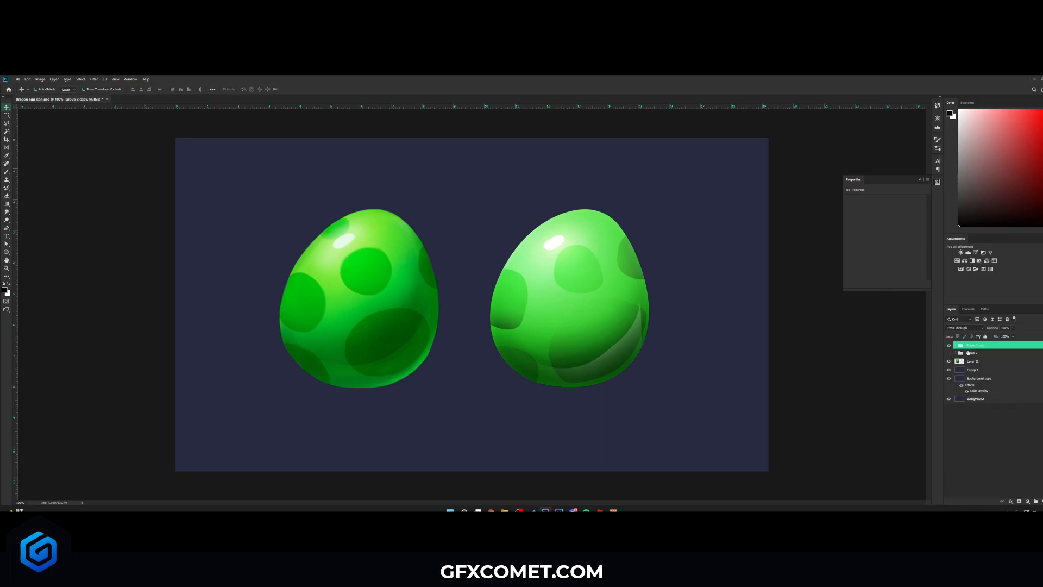
pyautogui.rightClick(1000, 345)
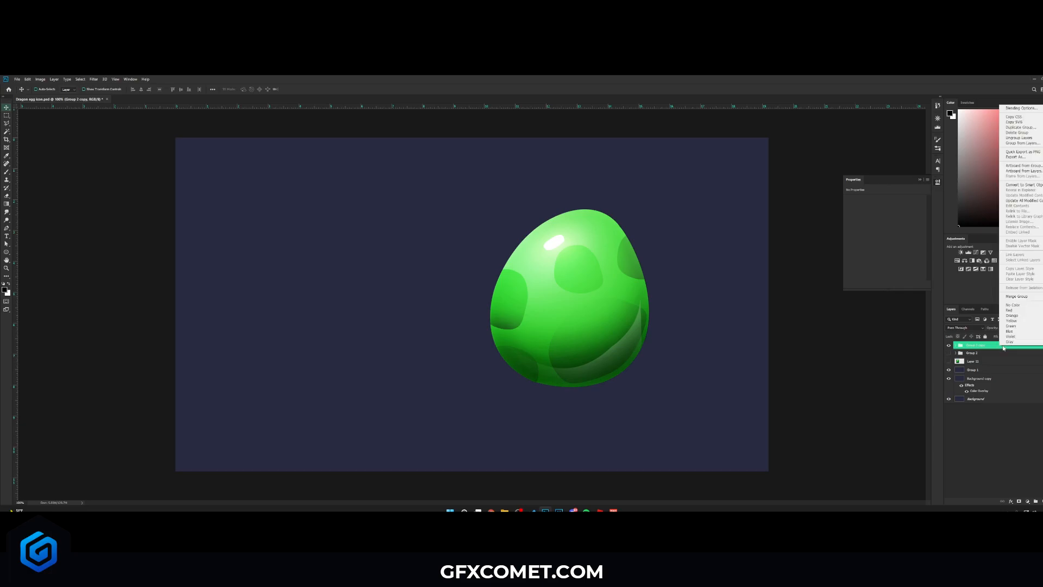
pyautogui.click(1031, 186)
pyautogui.moveTo(682, 327); pyautogui.dragTo(594, 326)
# - Add a reversed black-to-white Gradient Overlay layer style in Overlay mode to the egg smart object
pyautogui.rightClick(997, 346)
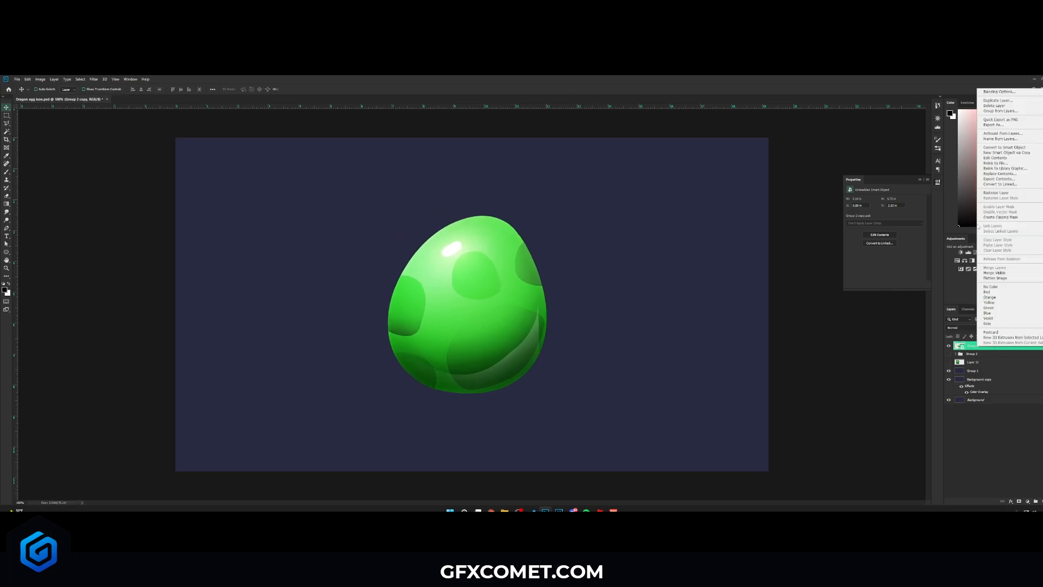
pyautogui.click(1004, 92)
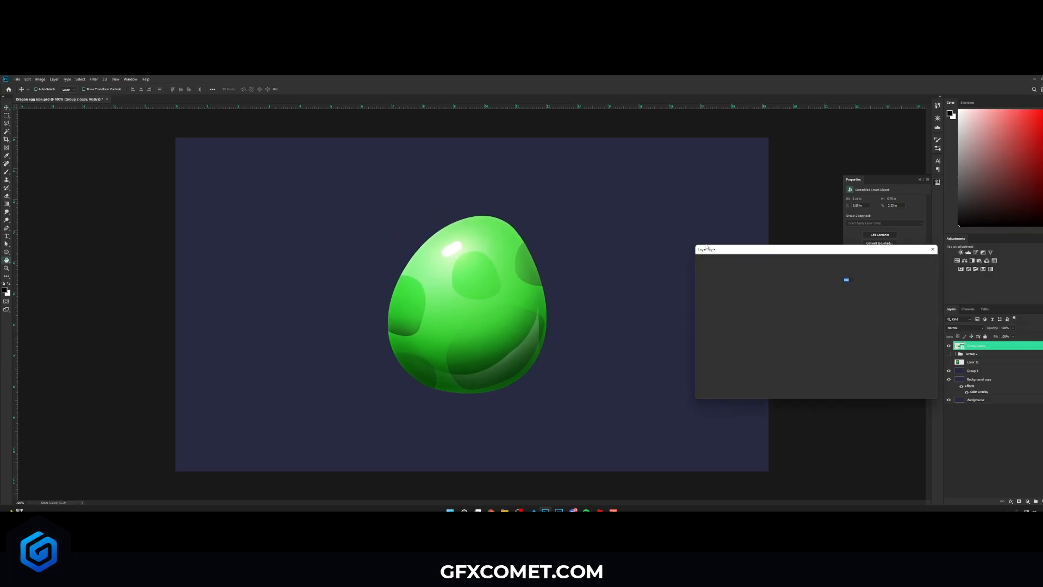
pyautogui.scroll(-3, 723, 366)
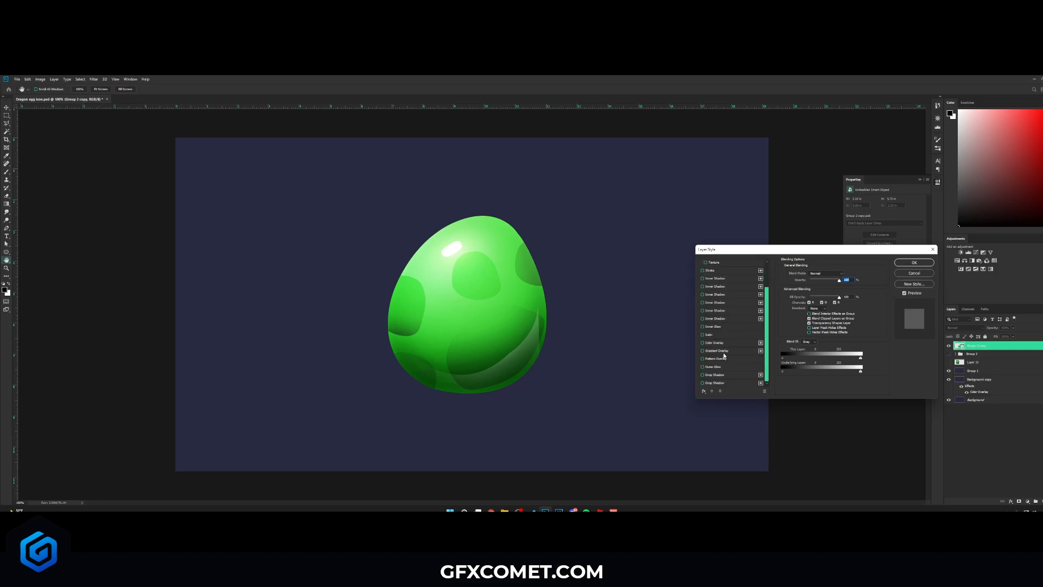
pyautogui.click(724, 352)
pyautogui.moveTo(812, 280)
pyautogui.mouseDown()
pyautogui.moveTo(840, 281)
pyautogui.moveTo(814, 282)
pyautogui.mouseUp()
pyautogui.click(819, 274)
pyautogui.click(817, 274)
pyautogui.click(815, 287)
pyautogui.click(702, 351)
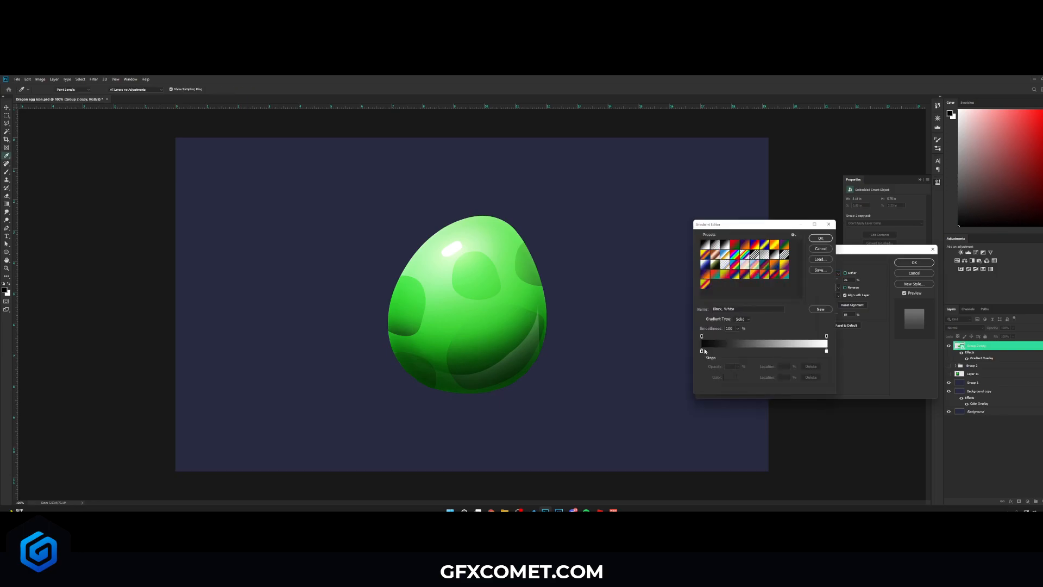
pyautogui.click(821, 239)
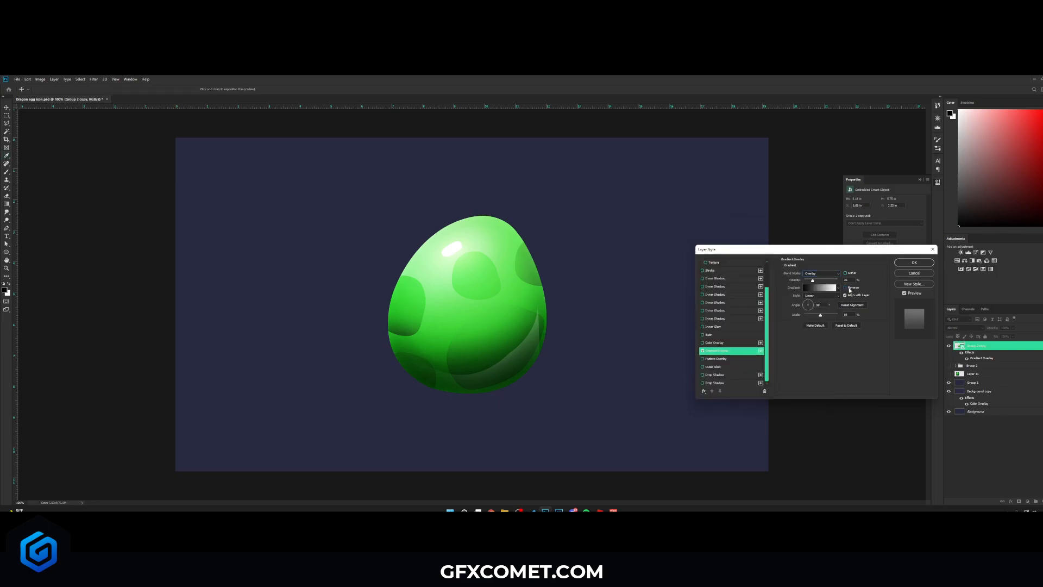
pyautogui.click(851, 289)
pyautogui.moveTo(813, 281); pyautogui.dragTo(811, 280)
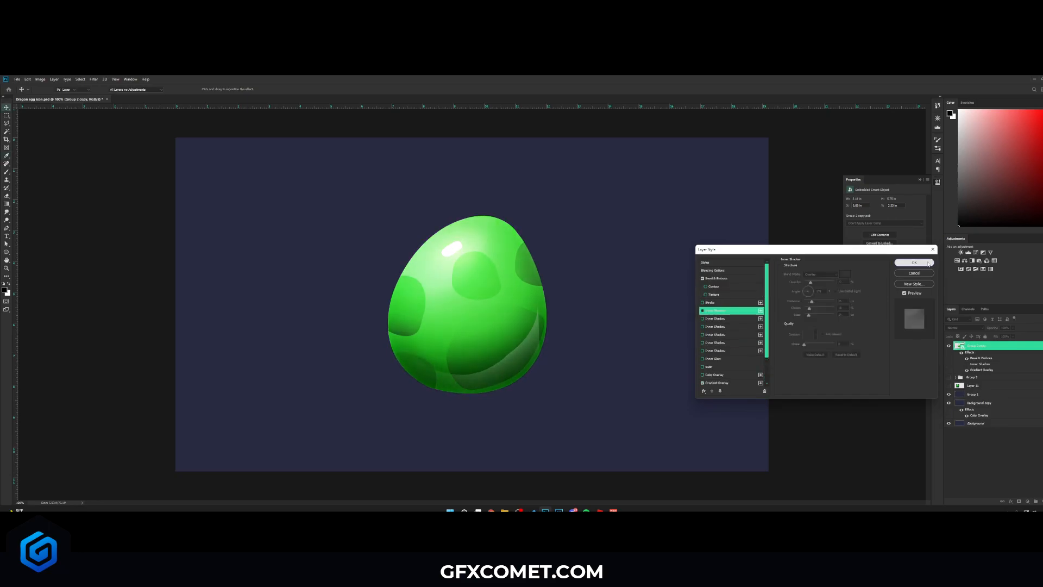
pyautogui.click(927, 263)
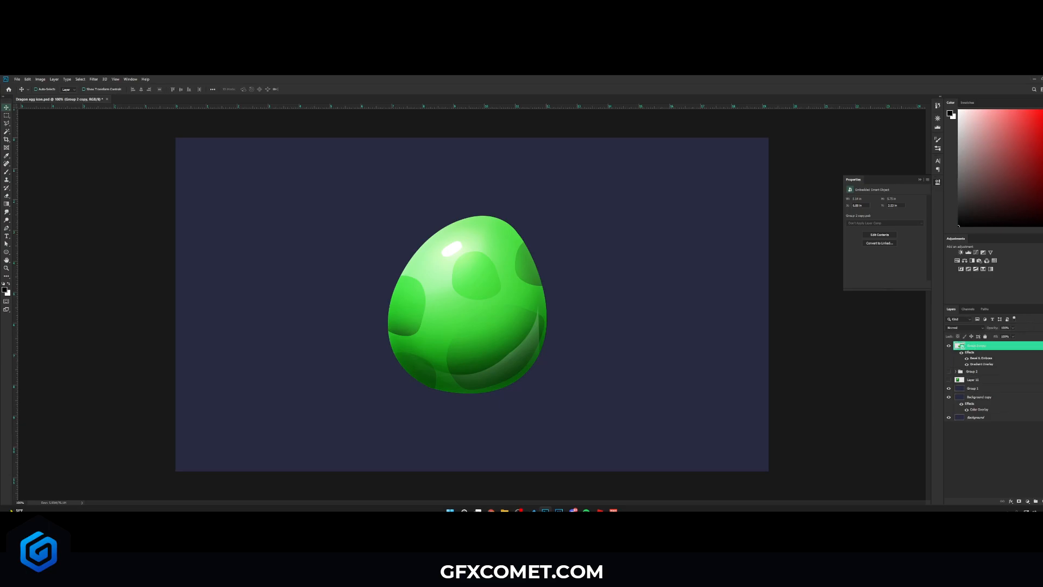
# - Save the file and draw a flat black ellipse beneath the egg as a ground shadow on a layer below it
pyautogui.click(1042, 345)
pyautogui.hotkey('ctrl', 's')
pyautogui.click(1042, 501)
pyautogui.moveTo(985, 348); pyautogui.dragTo(985, 358)
pyautogui.rightClick(7, 252)
pyautogui.click(33, 258)
pyautogui.moveTo(386, 373); pyautogui.dragTo(546, 408)
pyautogui.press('v')
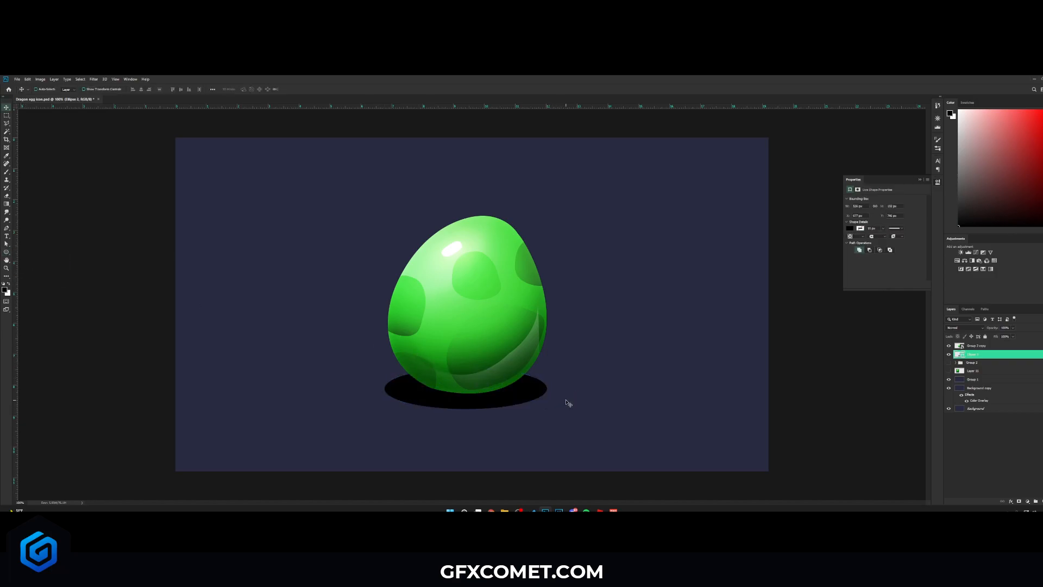
# - Soften the shadow ellipse with a Gaussian Blur
pyautogui.click(94, 79)
pyautogui.moveTo(108, 146)
pyautogui.click(182, 173)
pyautogui.click(576, 233)
pyautogui.click(809, 376)
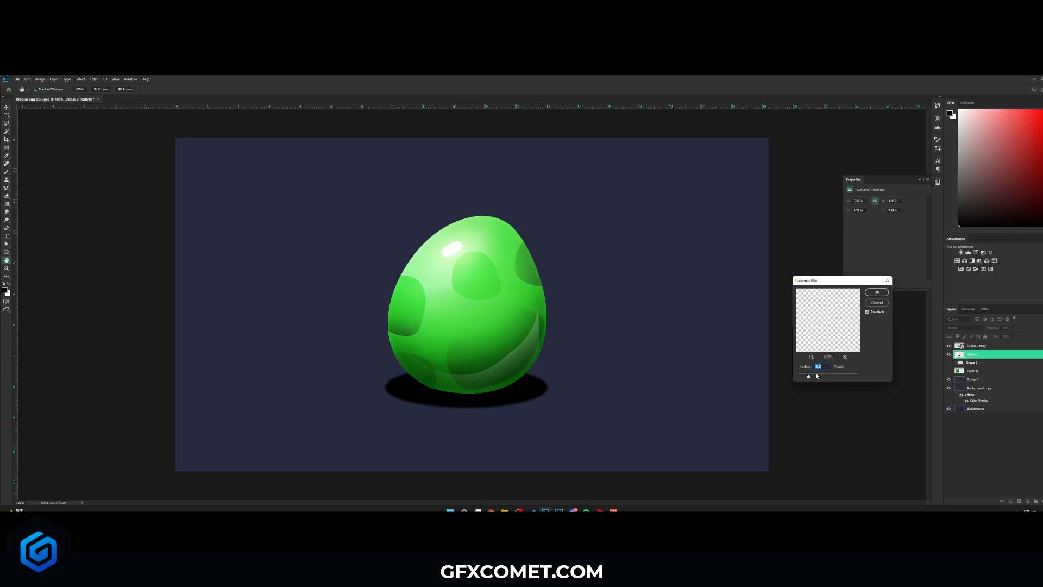
pyautogui.click(878, 293)
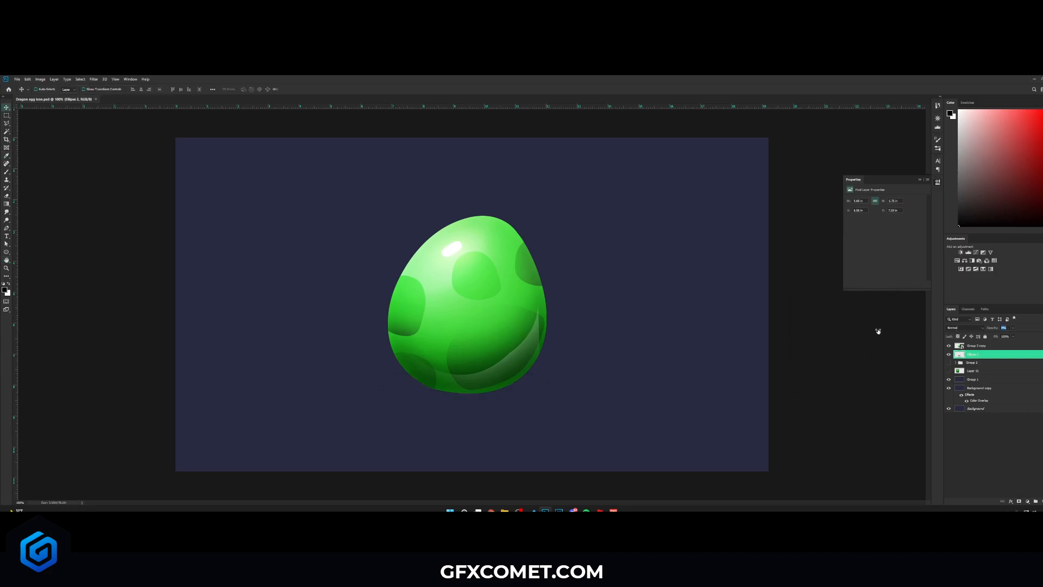
# - Create a new empty layer and lower the shadow layer's opacity
pyautogui.hotkey('ctrl', 'shift', 'alt', 'n')
pyautogui.press('b')
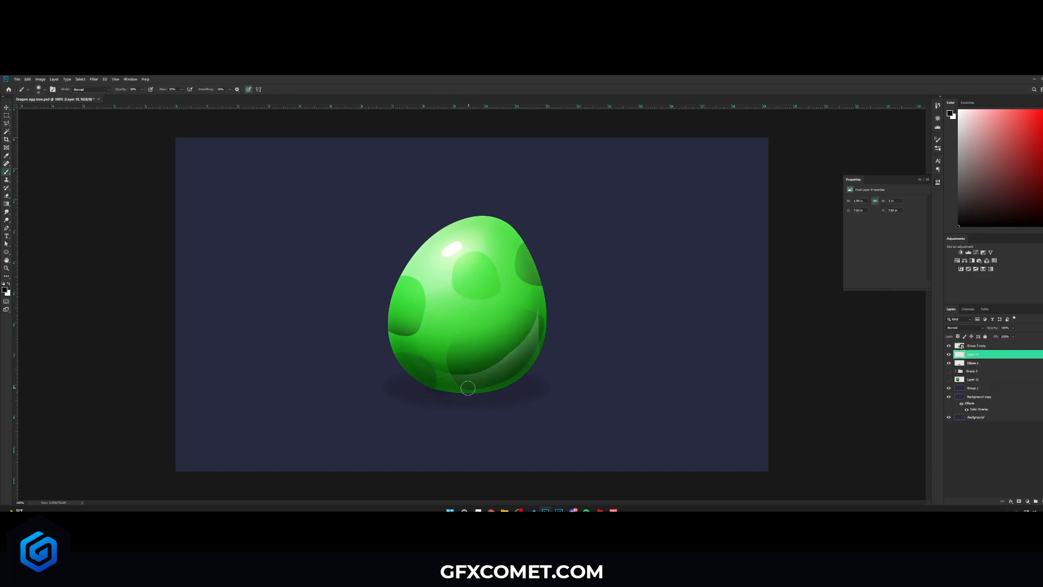
pyautogui.press('v')
pyautogui.moveTo(993, 327); pyautogui.dragTo(939, 330)
# - Duplicate the egg below itself, merge the copy into one layer, and Gaussian-blur it into a soft glow
pyautogui.keyDown('ctrl'); pyautogui.click(478, 261); pyautogui.keyUp('ctrl')
pyautogui.hotkey('ctrl', 'j')
pyautogui.hotkey('ctrl', '[')
pyautogui.hotkey('ctrl', 'g')
pyautogui.hotkey('ctrl', 'e')
pyautogui.click(94, 79)
pyautogui.moveTo(128, 149)
pyautogui.click(185, 172)
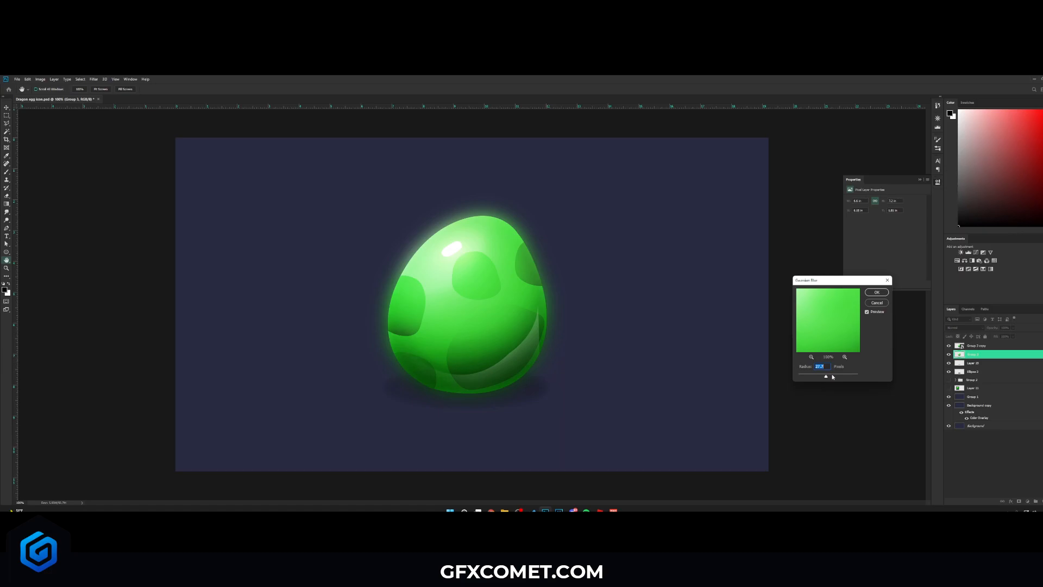
pyautogui.click(877, 291)
# - Erase part of the glow over the egg's upper area with a larger Eraser
pyautogui.click(967, 381)
pyautogui.press('e')
pyautogui.moveTo(478, 282)
pyautogui.mouseDown()
pyautogui.moveTo(492, 298)
pyautogui.moveTo(456, 350)
pyautogui.moveTo(506, 314)
pyautogui.moveTo(472, 296)
pyautogui.mouseUp()
pyautogui.press(']')
pyautogui.press(']')
pyautogui.press(']')
pyautogui.press(']')
pyautogui.press(']')
pyautogui.press(']')
pyautogui.press(']')
pyautogui.press('v')
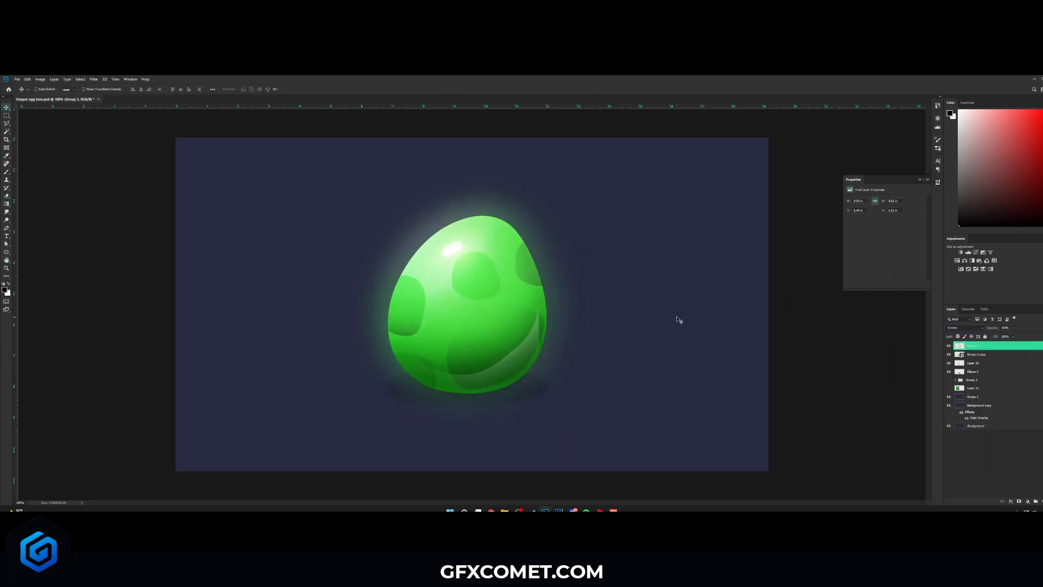
# - Move the top layer down one place and set its blending mode to Color Dodge
pyautogui.moveTo(982, 346); pyautogui.dragTo(982, 359)
pyautogui.click(971, 328)
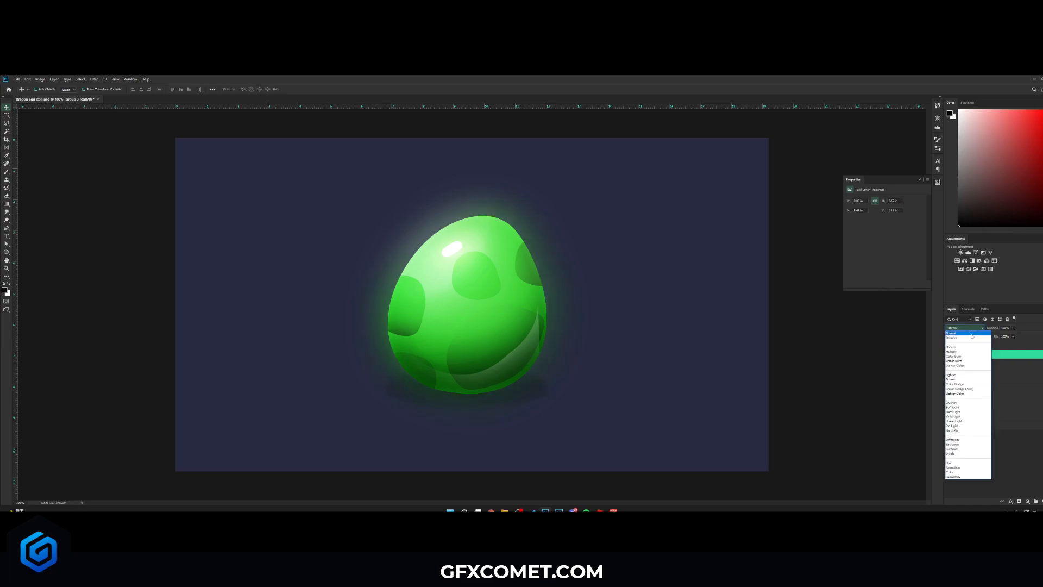
pyautogui.click(968, 380)
pyautogui.click(1011, 472)
# - Save, group the egg, glow and shadow layers, and move the group to the left
pyautogui.hotkey('ctrl', 's')
pyautogui.click(988, 346)
pyautogui.keyDown('shift'); pyautogui.click(982, 373); pyautogui.keyUp('shift')
pyautogui.hotkey('ctrl', 'g')
pyautogui.moveTo(606, 352); pyautogui.dragTo(474, 321)
pyautogui.hotkey('ctrl', 't')
pyautogui.press('Escape')
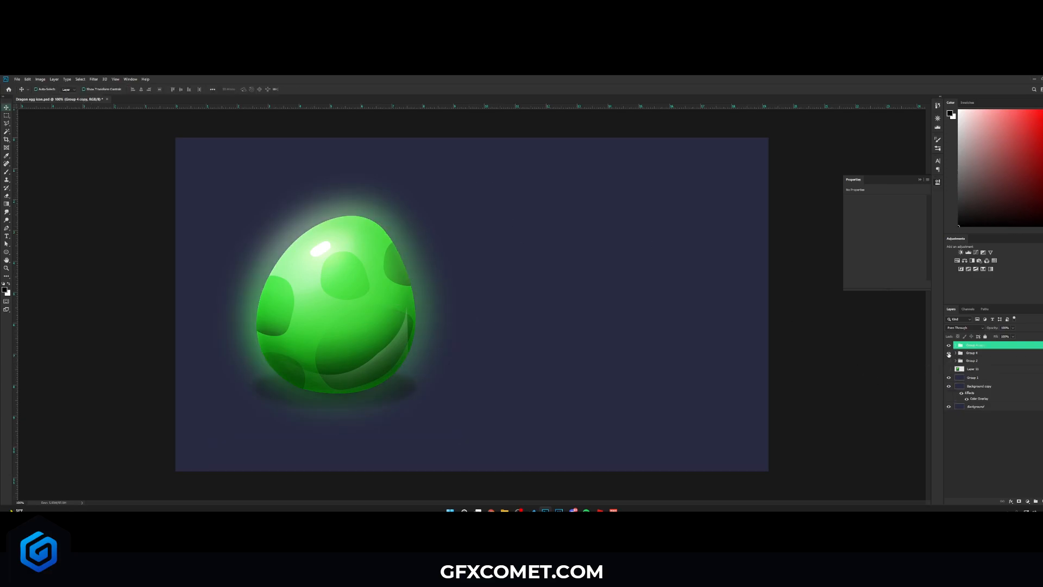
# - Duplicate the egg and shift the copies' hue with Hue/Saturation to make a blue and a red egg
pyautogui.hotkey('ctrl', 't')
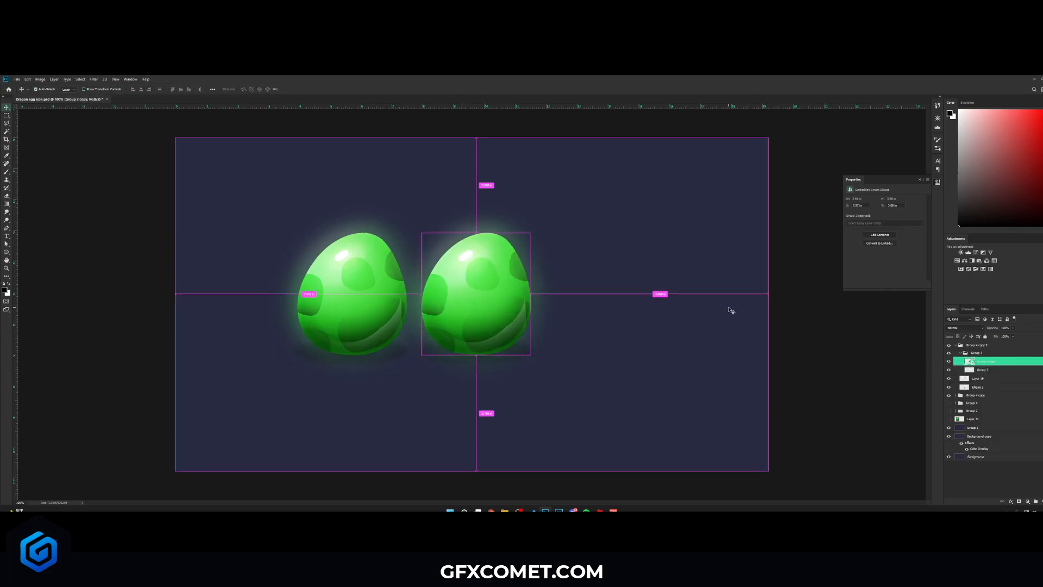
pyautogui.hotkey('ctrl', 'u')
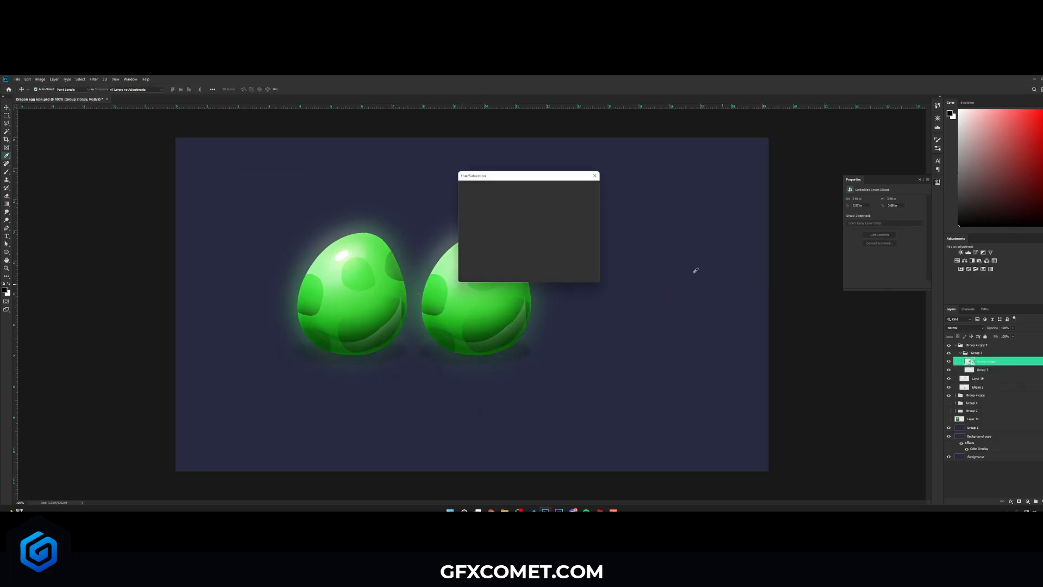
pyautogui.moveTo(622, 225); pyautogui.dragTo(637, 223)
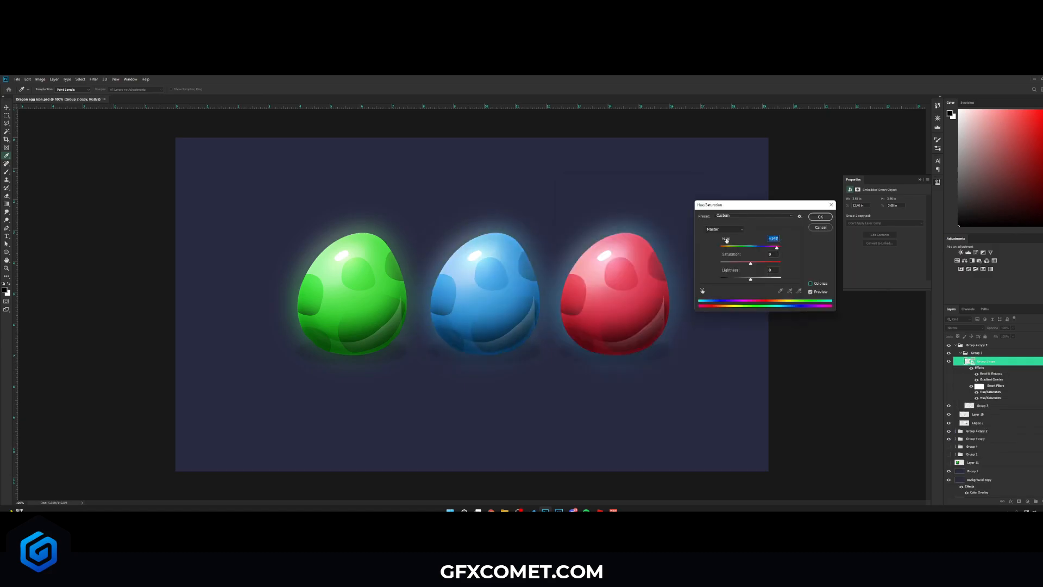
pyautogui.click(820, 217)
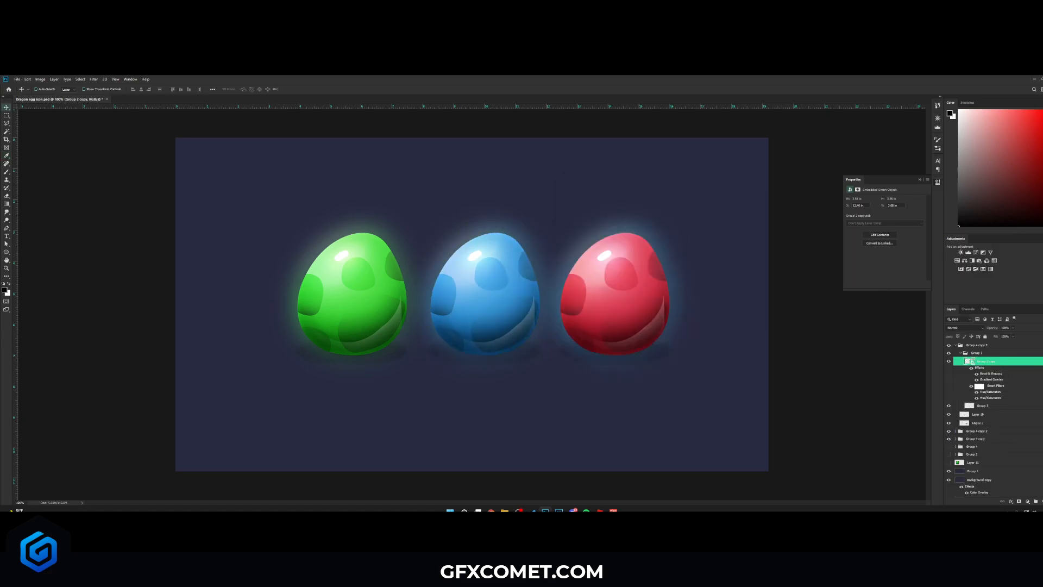
# - Shift the hue of a copied egg's glow layer to match its new colour
pyautogui.click(1042, 361)
pyautogui.click(1001, 371)
pyautogui.hotkey('ctrl', 'u')
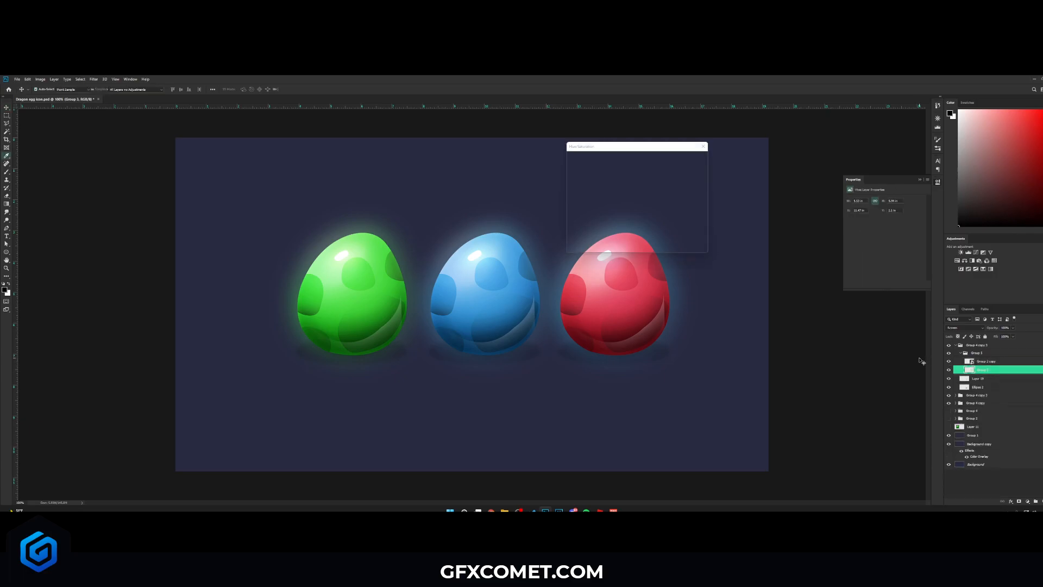
pyautogui.moveTo(649, 150); pyautogui.dragTo(721, 161)
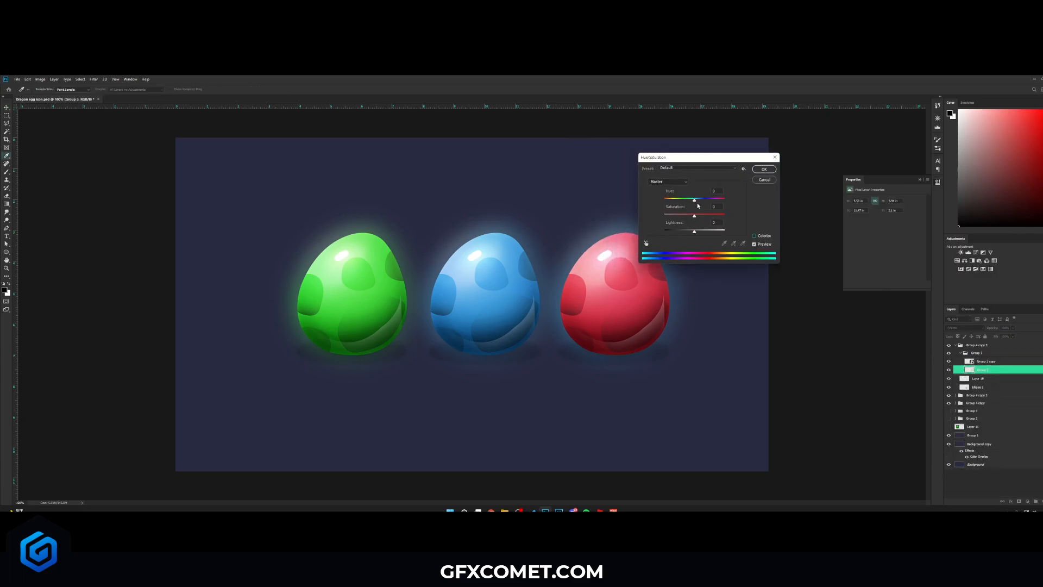
pyautogui.moveTo(695, 200); pyautogui.dragTo(727, 202)
pyautogui.click(764, 169)
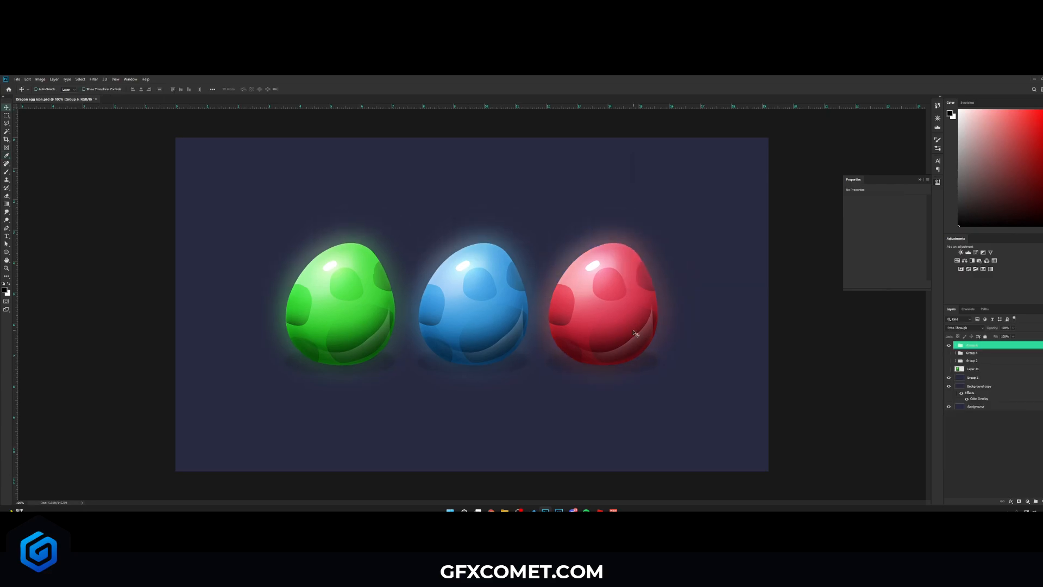